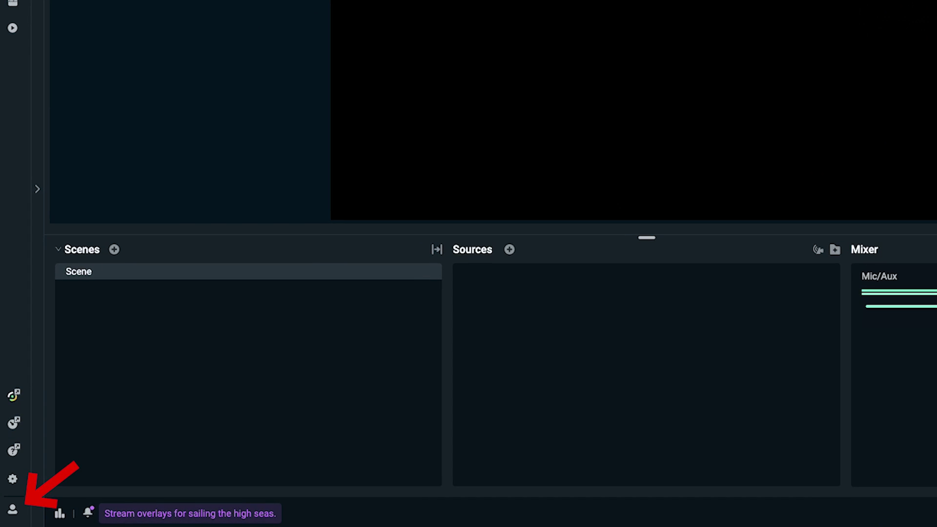
Step: Review the linked stream destinations in the stream settings, then close the settings
click(11, 512)
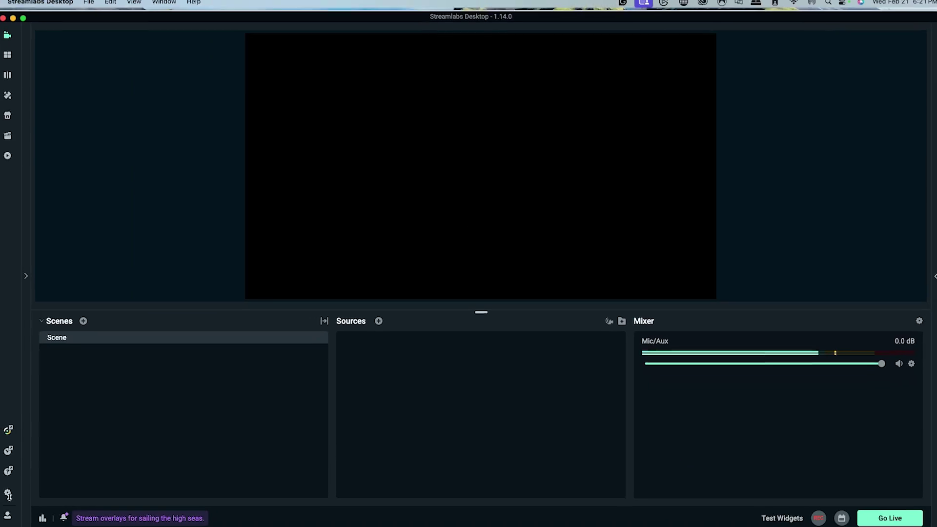
click(15, 491)
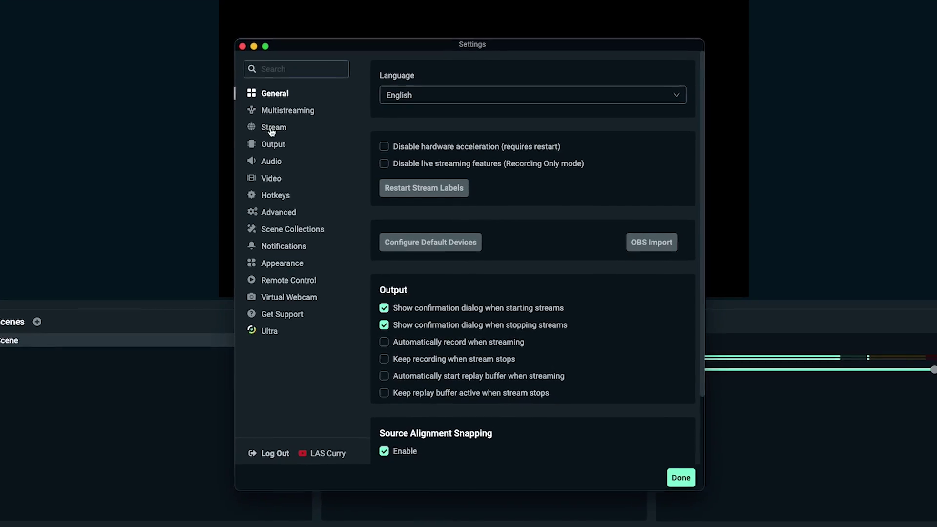
click(272, 130)
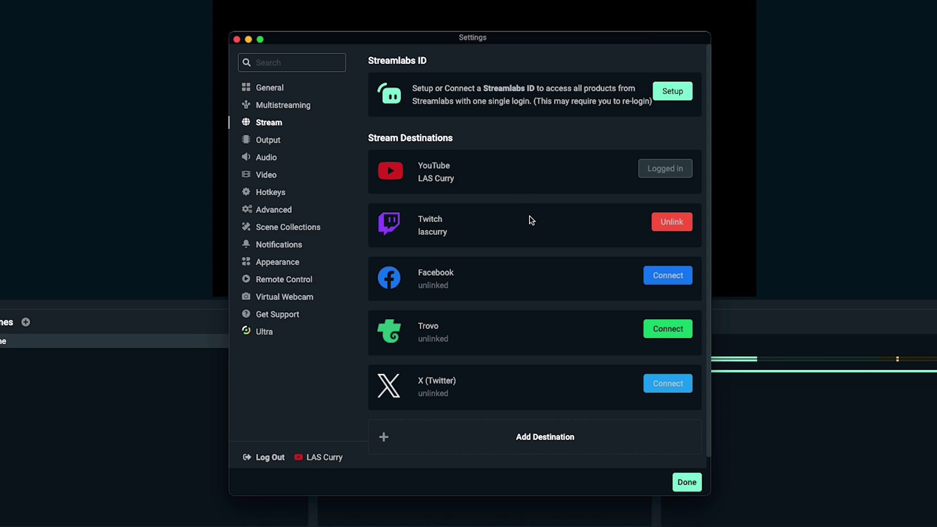
click(687, 483)
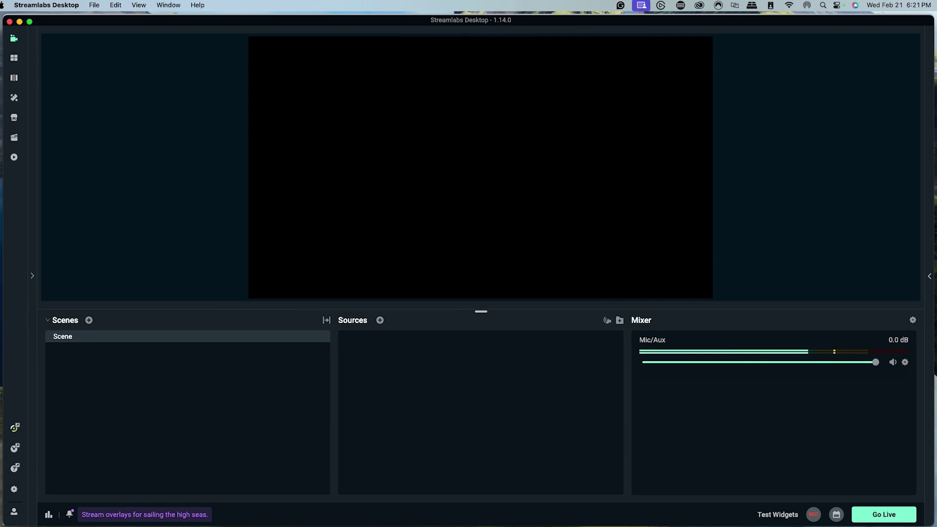
Step: Enable Dual Output in the video settings
click(14, 492)
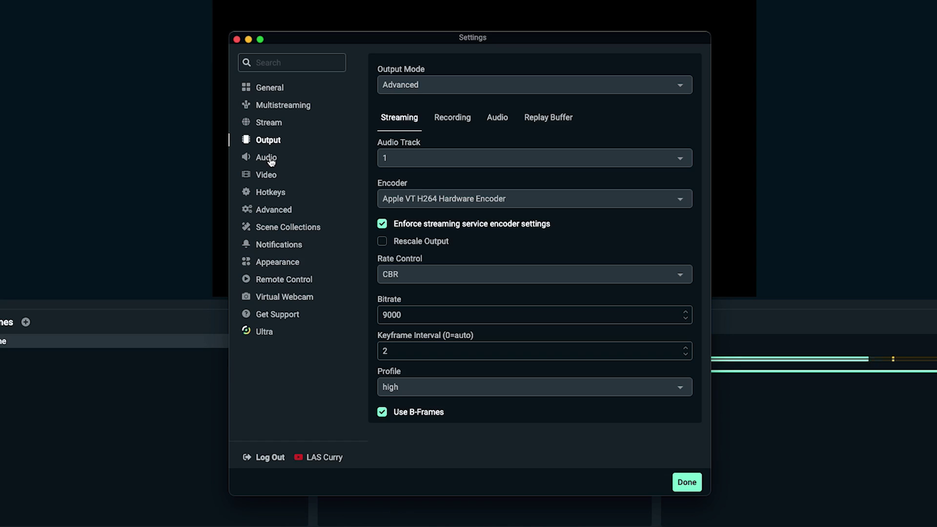
click(268, 175)
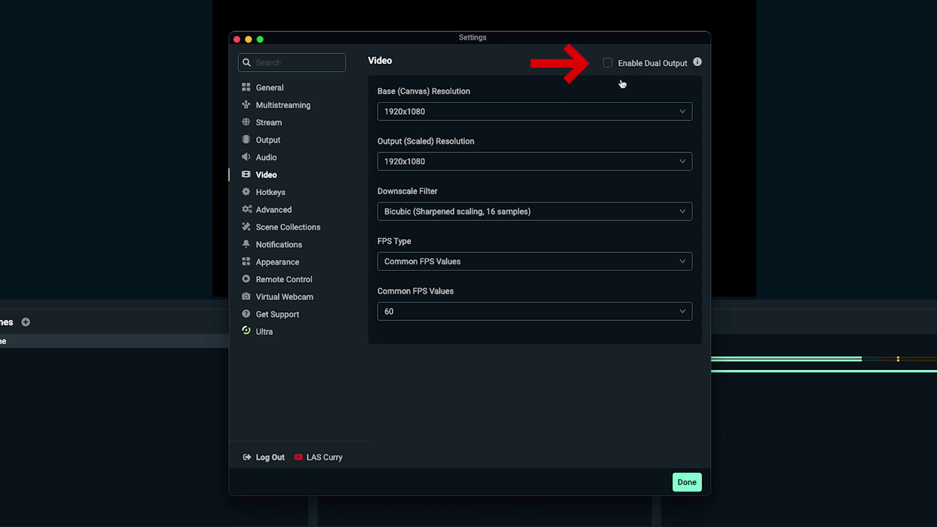
click(608, 63)
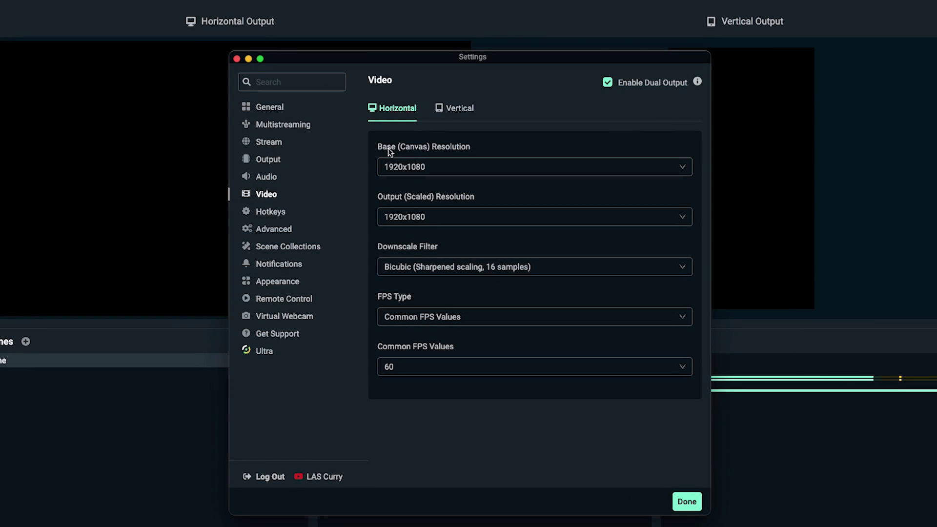
Step: Choose 1080x1920 as the vertical output's base canvas resolution and close the settings
click(382, 169)
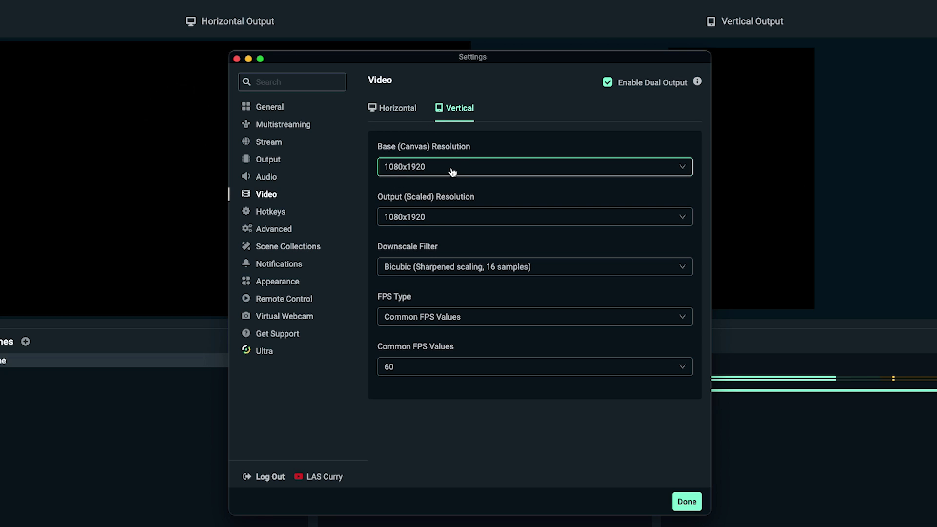
click(391, 174)
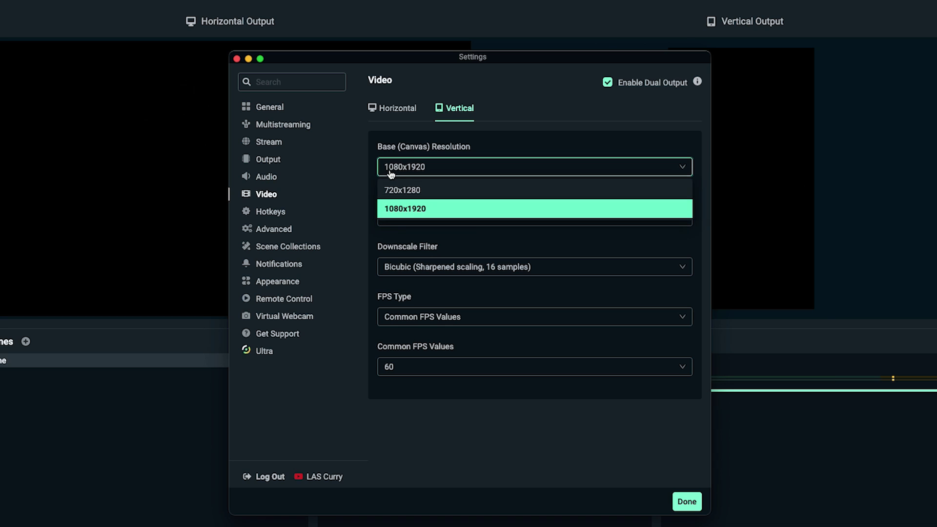
click(430, 214)
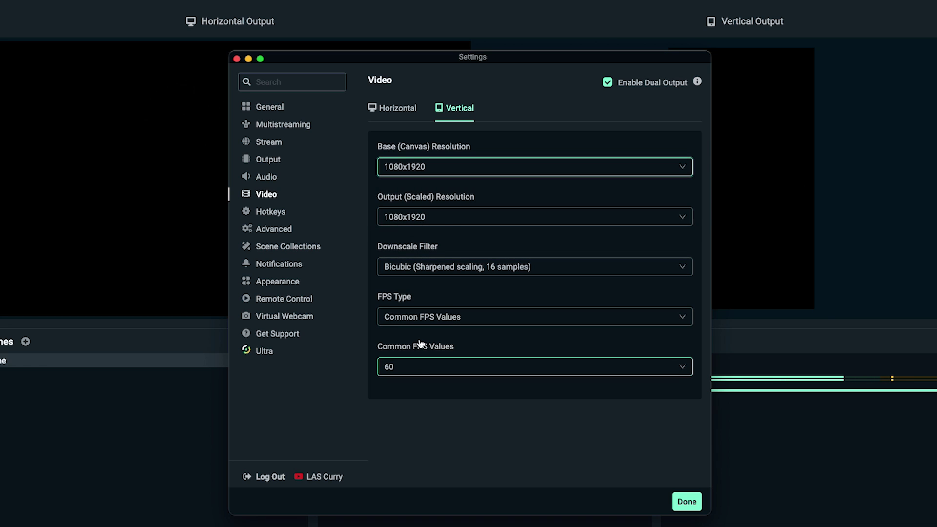
click(687, 501)
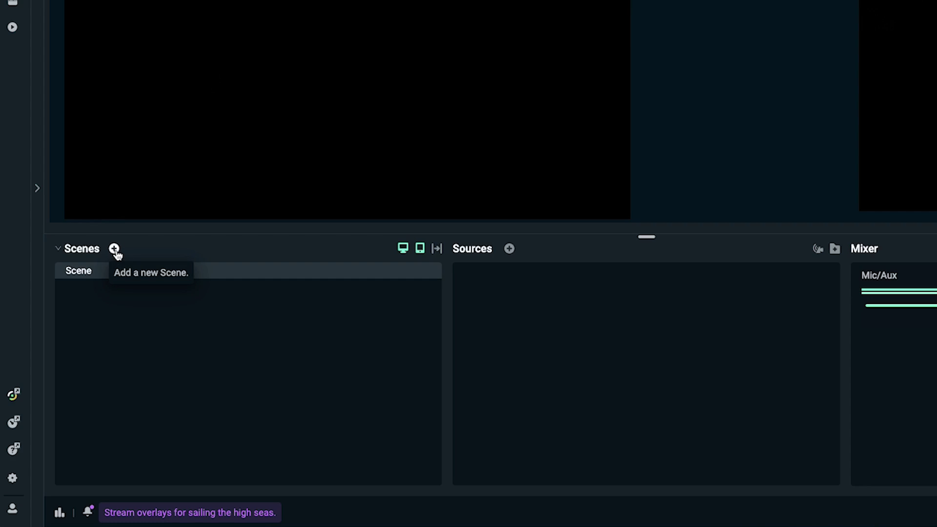
Step: Add a new scene named "Starting Soon"
click(115, 250)
click(500, 158)
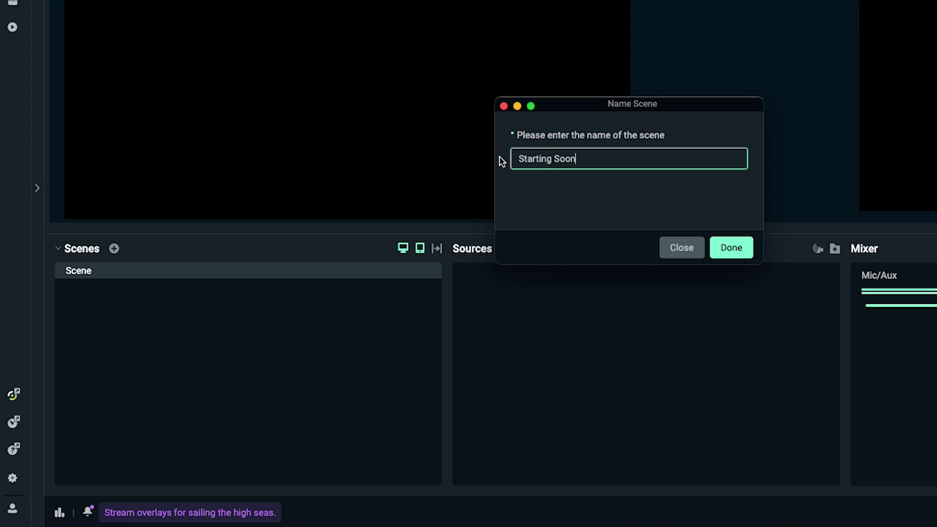
click(731, 247)
Step: Add another new scene named "Gamplay"
click(115, 250)
drag(622, 155, 519, 161)
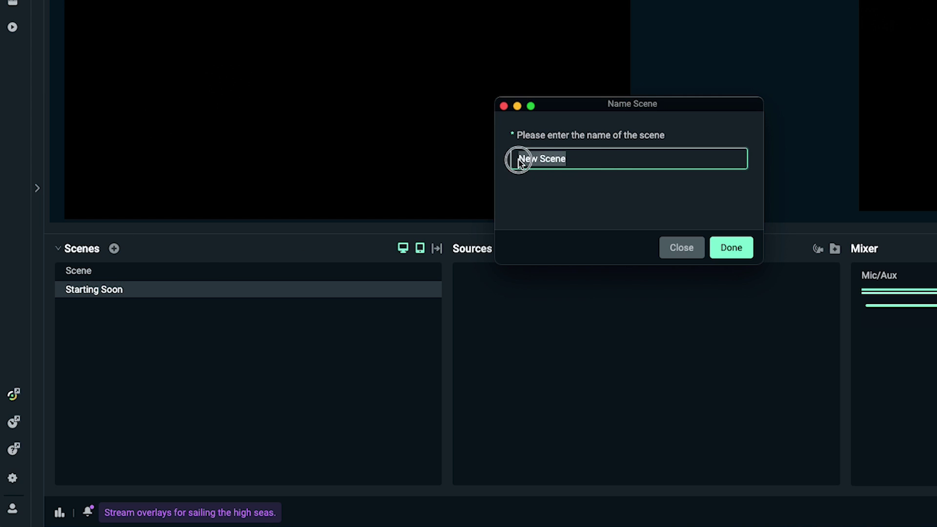
click(730, 249)
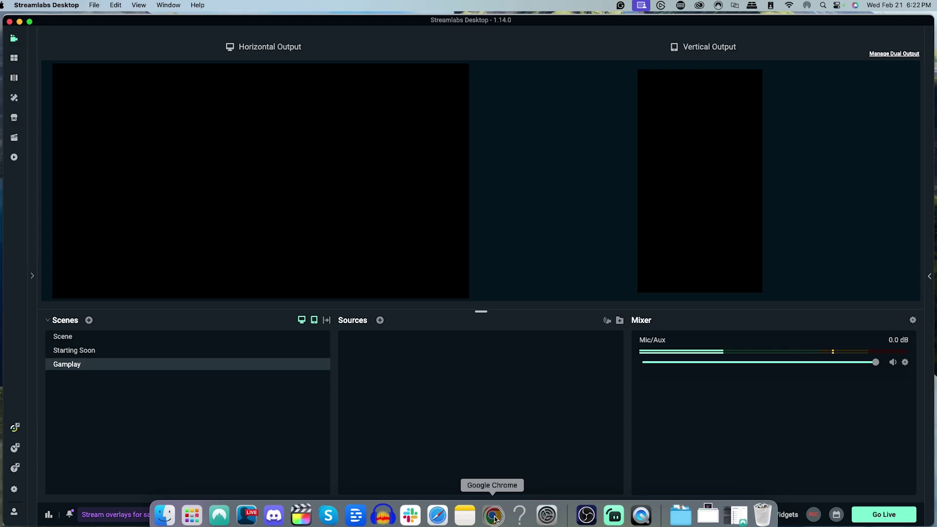
Step: Switch to Google Chrome, browse the animated stream overlay packages on Stream Designz and view the "Legends" product page
click(493, 513)
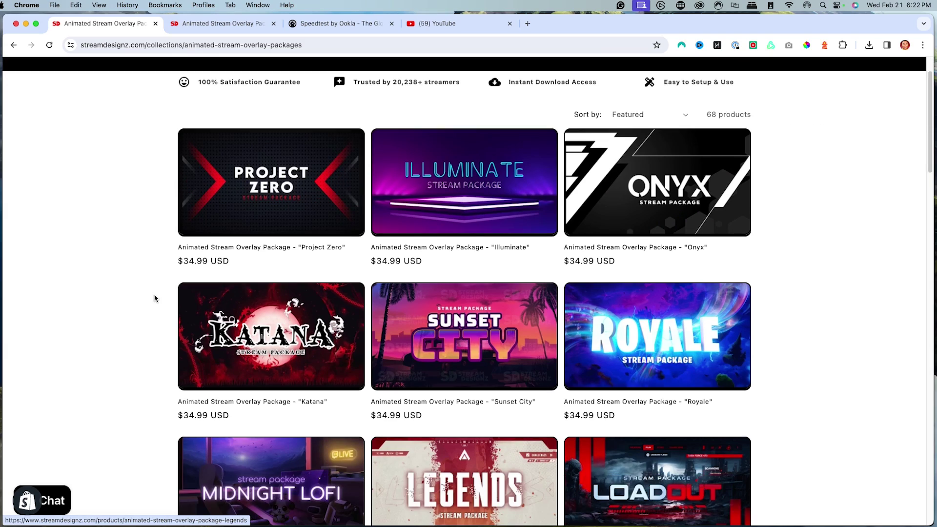
scroll(155, 298, down, 5)
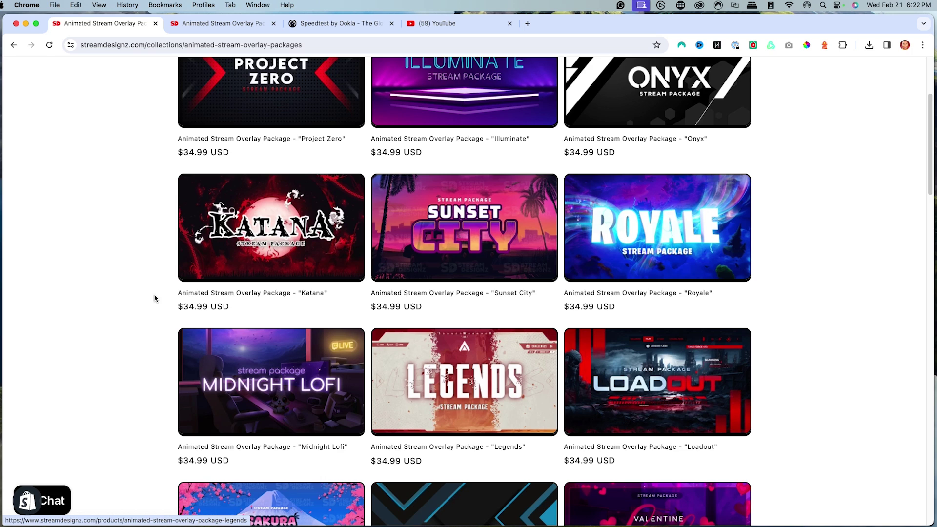
scroll(155, 299, down, 1)
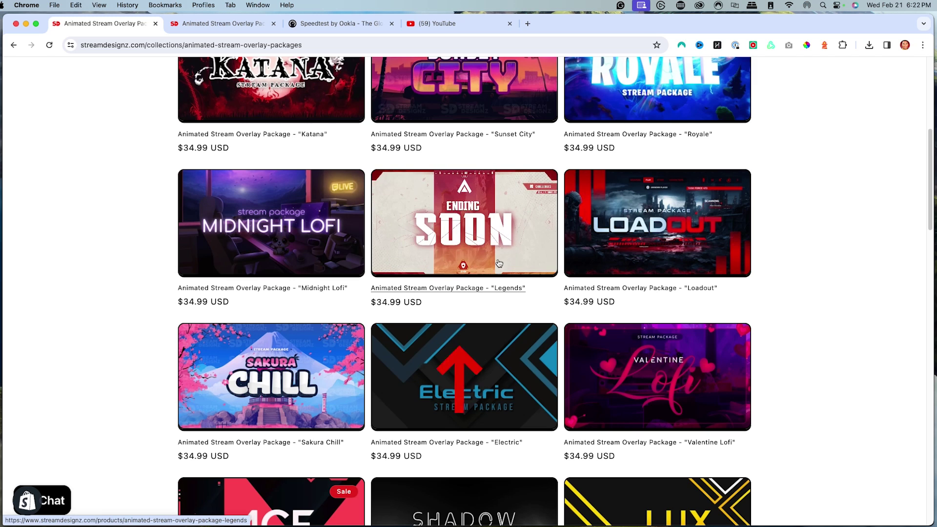
click(219, 24)
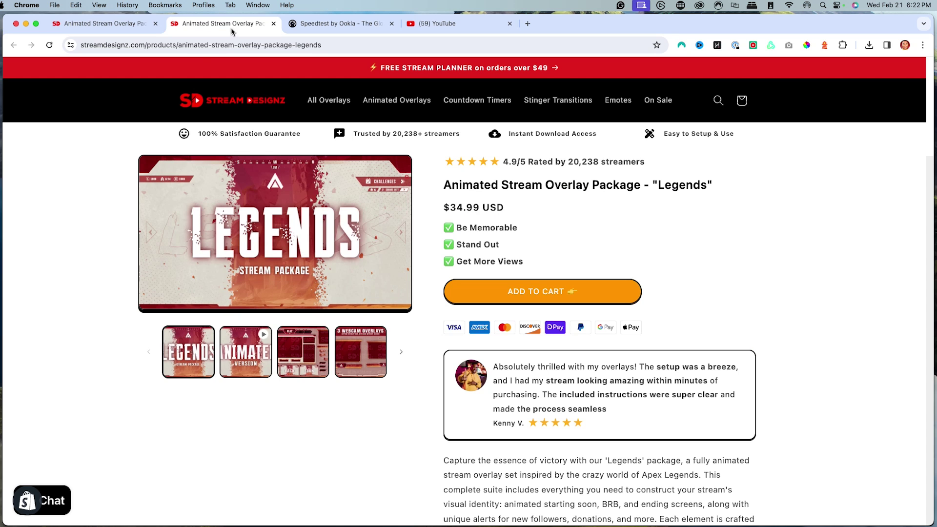
Step: Watch the "Legends" package's animated preview video in full screen, then return to the product page
click(229, 360)
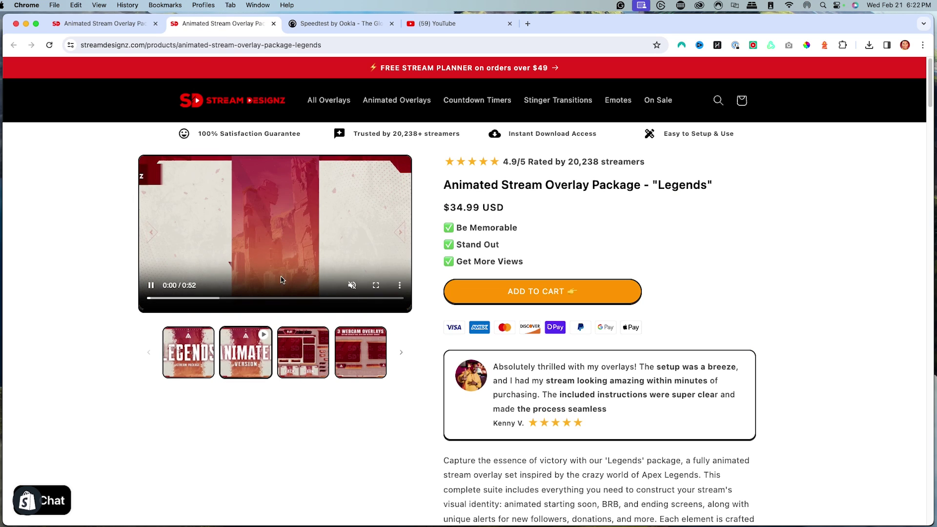
click(374, 286)
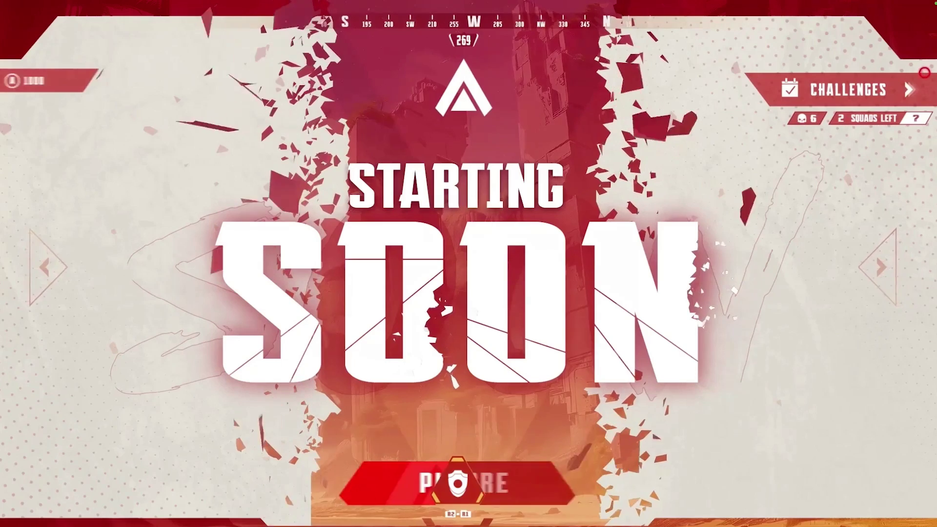
mouse_move(875, 438)
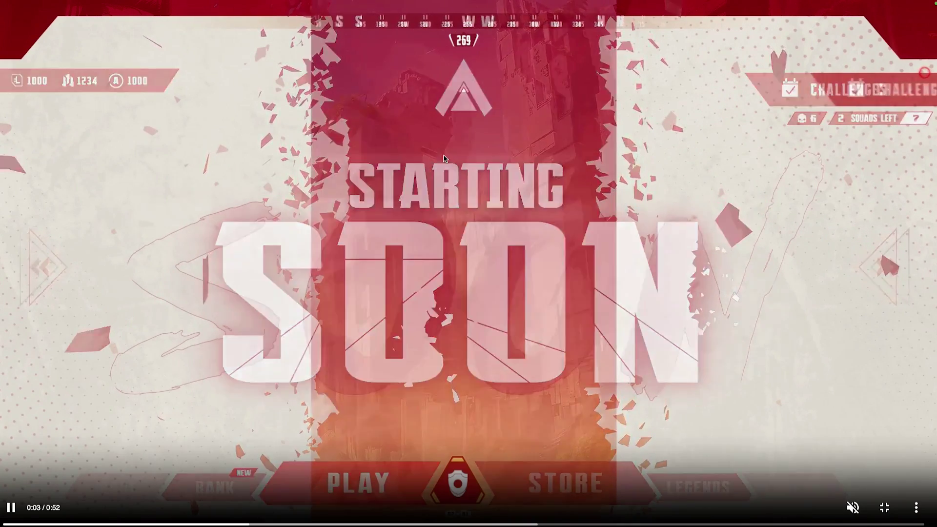
key(Escape)
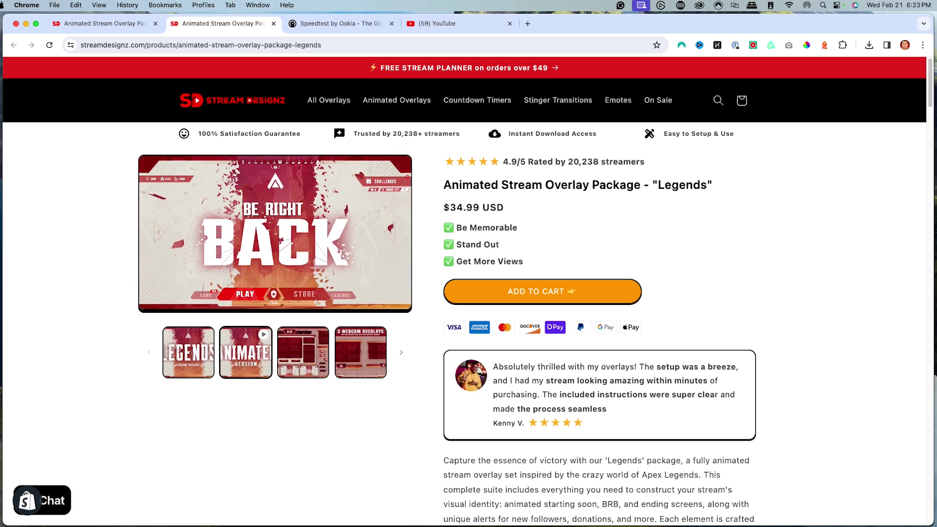
Step: Switch back to Streamlabs Desktop and add a Media File source named "Starting soon sce ne" to the Starting Soon scene
click(614, 517)
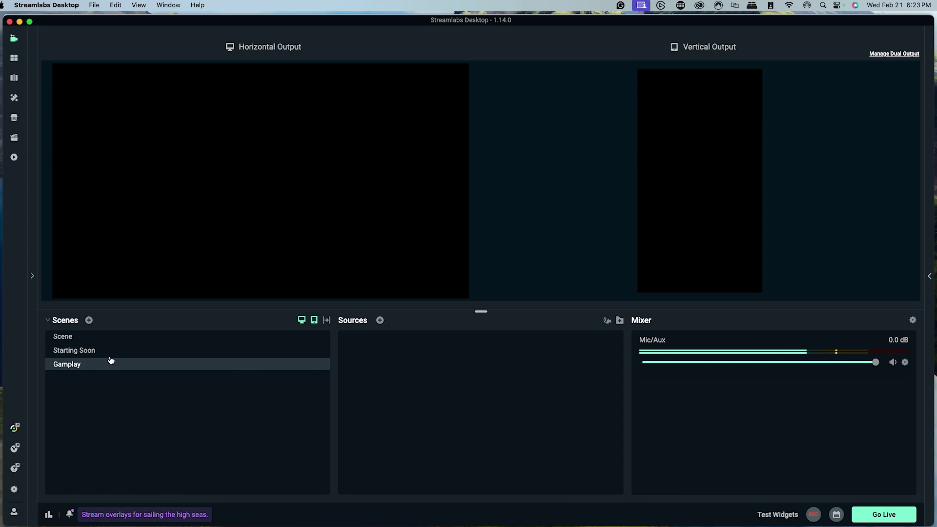
click(87, 351)
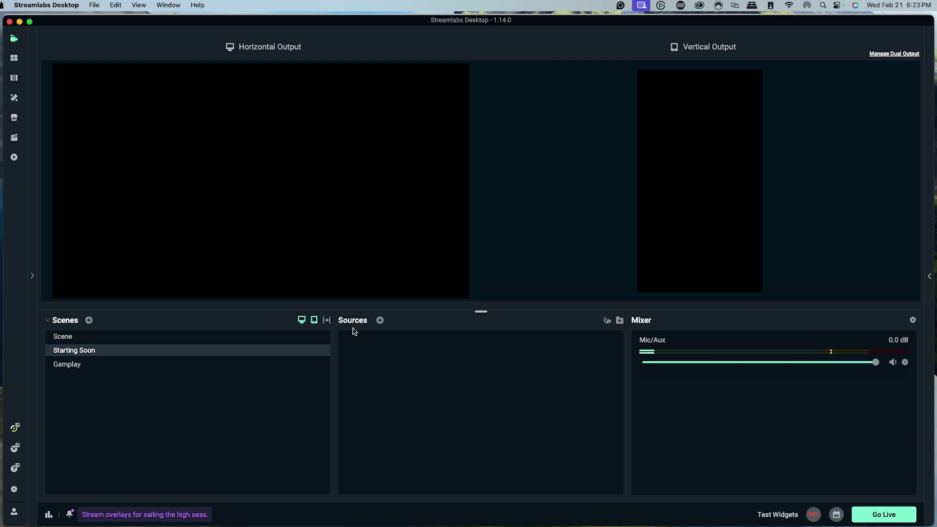
click(380, 320)
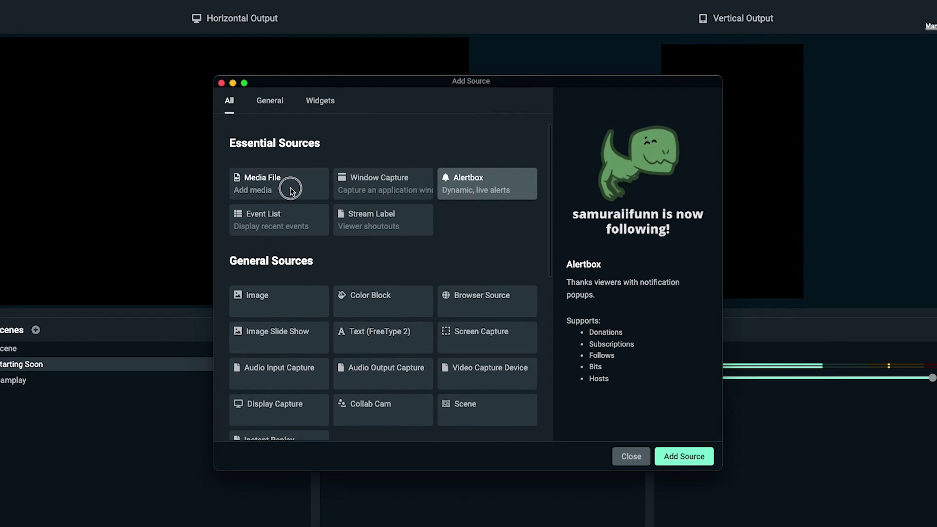
click(290, 190)
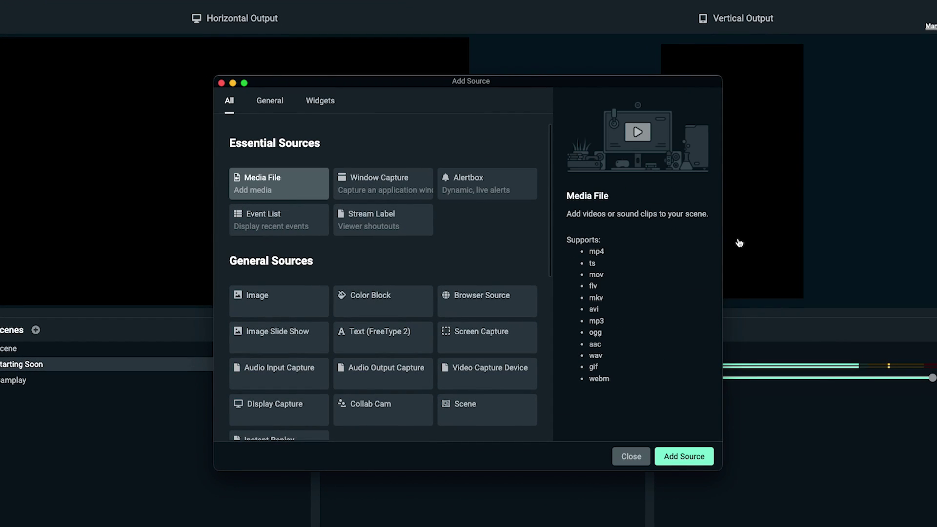
click(684, 456)
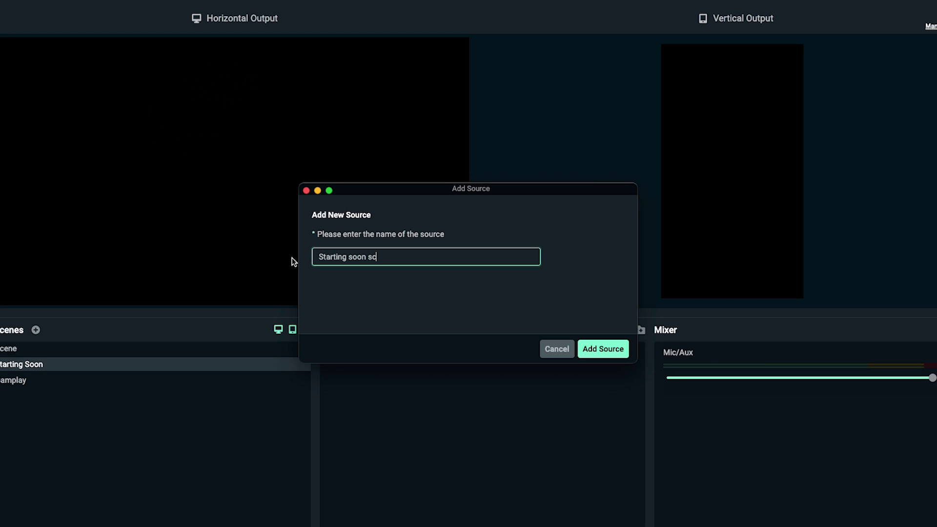
click(593, 350)
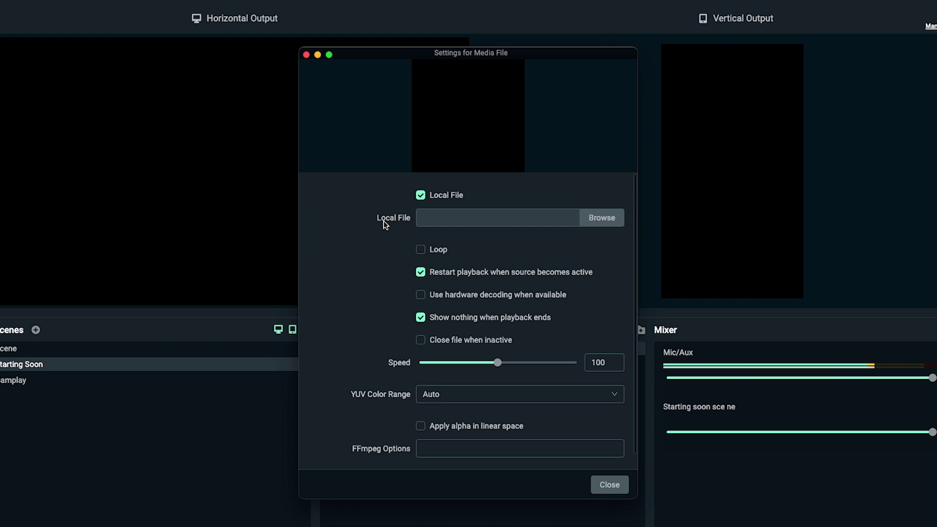
Step: Load Starting Soon.mp4 from the Legends package's Overlay Screens folder on the Desktop into the media source, enable Loop and close its settings
click(598, 221)
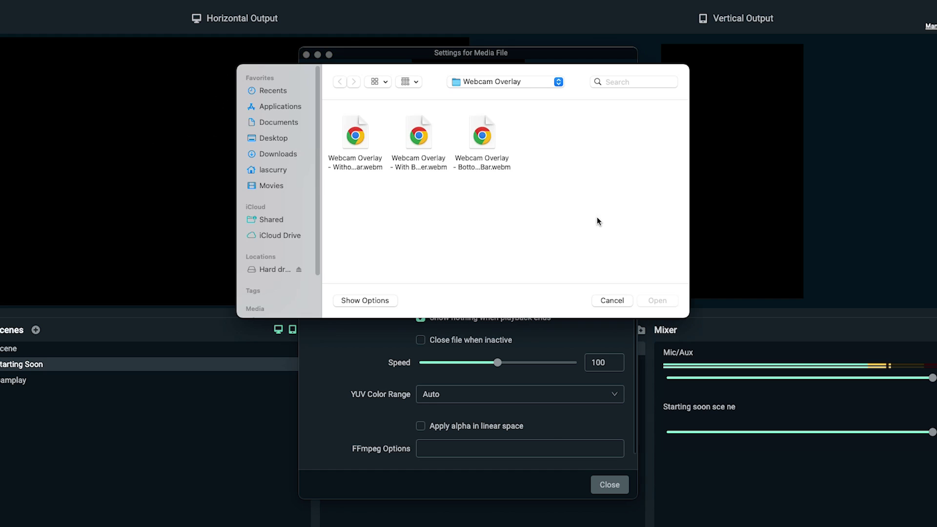
click(271, 139)
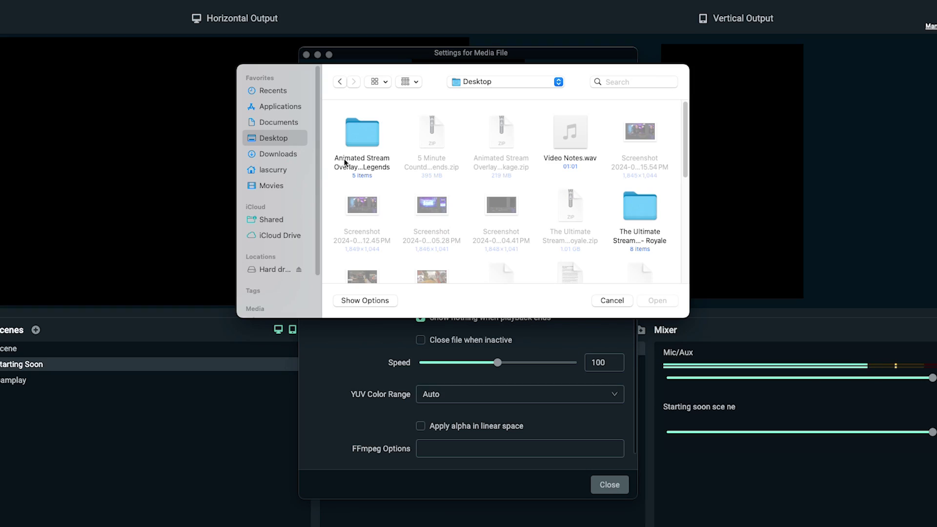
double_click(373, 152)
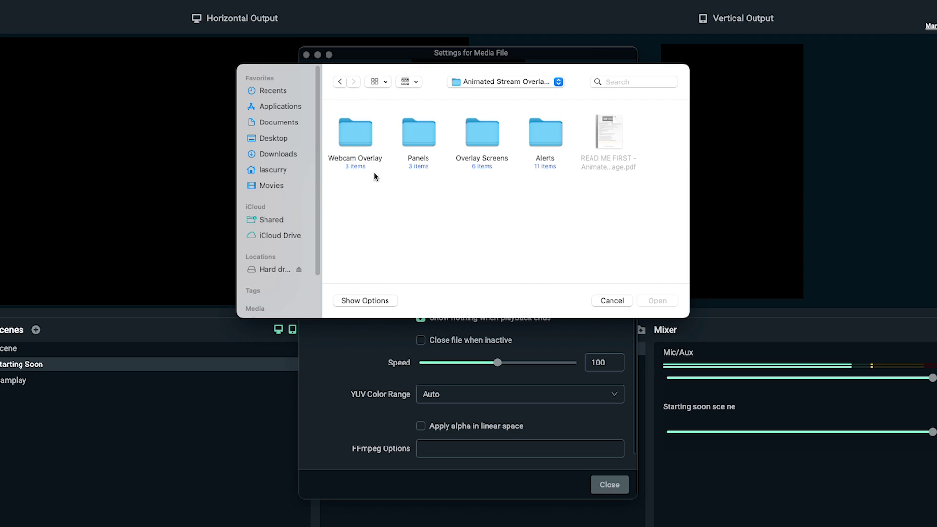
double_click(481, 139)
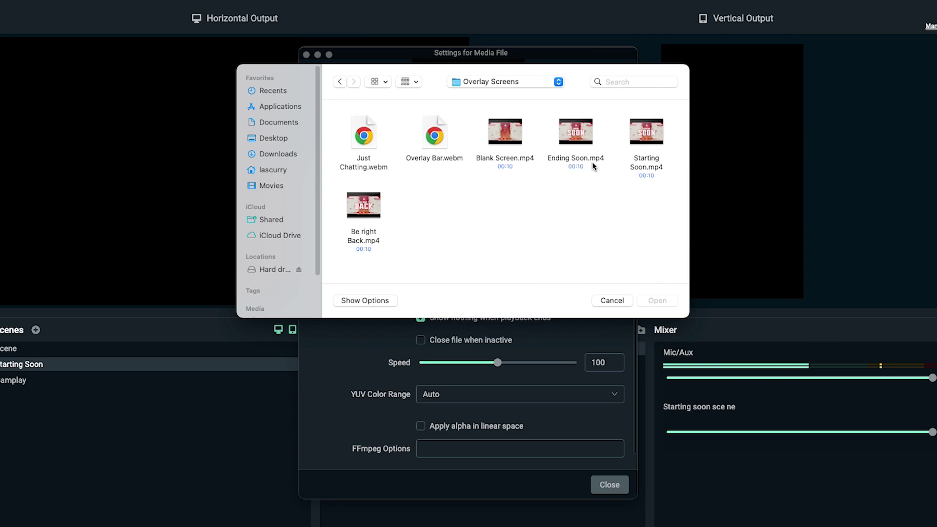
click(651, 303)
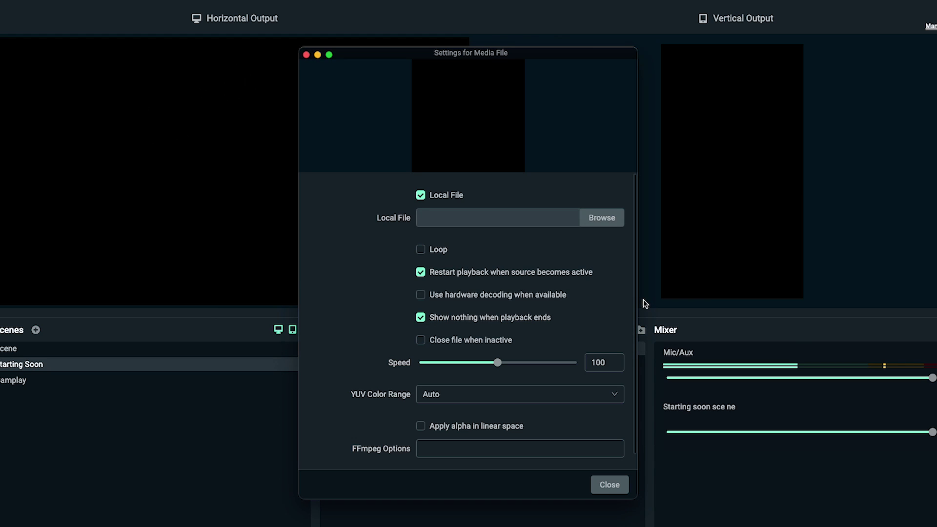
click(420, 250)
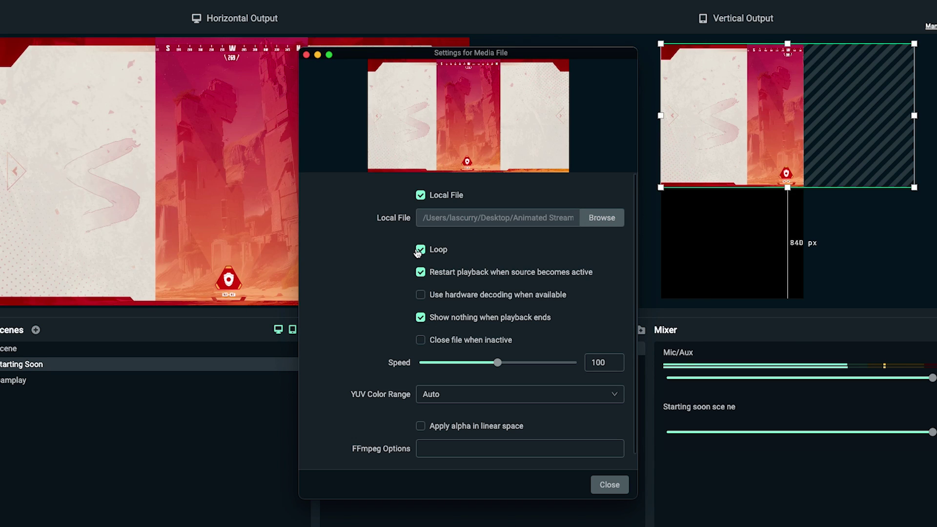
click(607, 486)
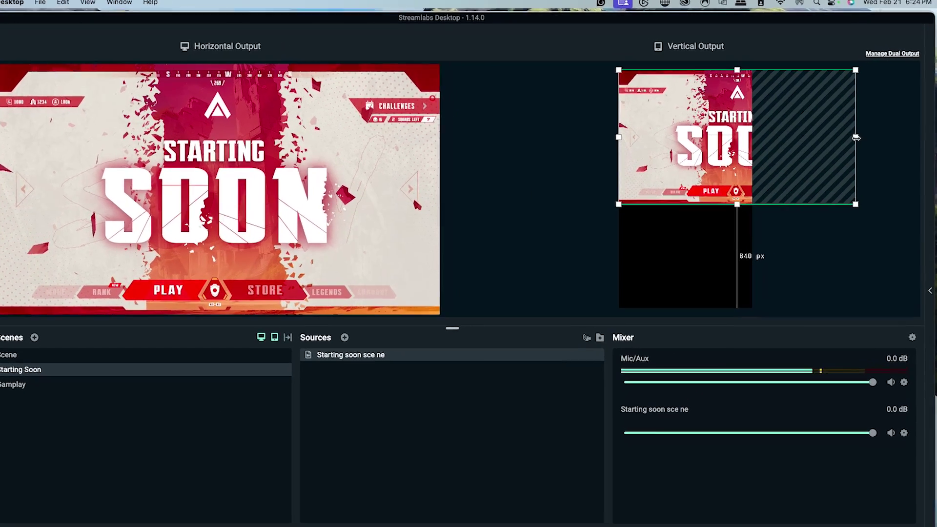
Step: Centre the Starting Soon overlay along the vertical canvas's lower edge and enlarge it until its top sits about 832 px below the canvas top
drag(860, 135, 811, 134)
drag(767, 166, 815, 161)
drag(608, 190, 557, 323)
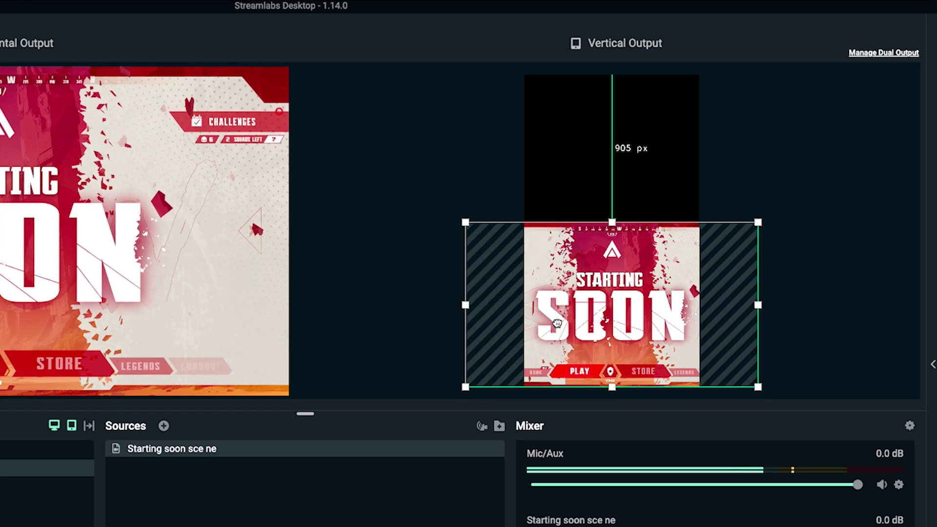
click(460, 169)
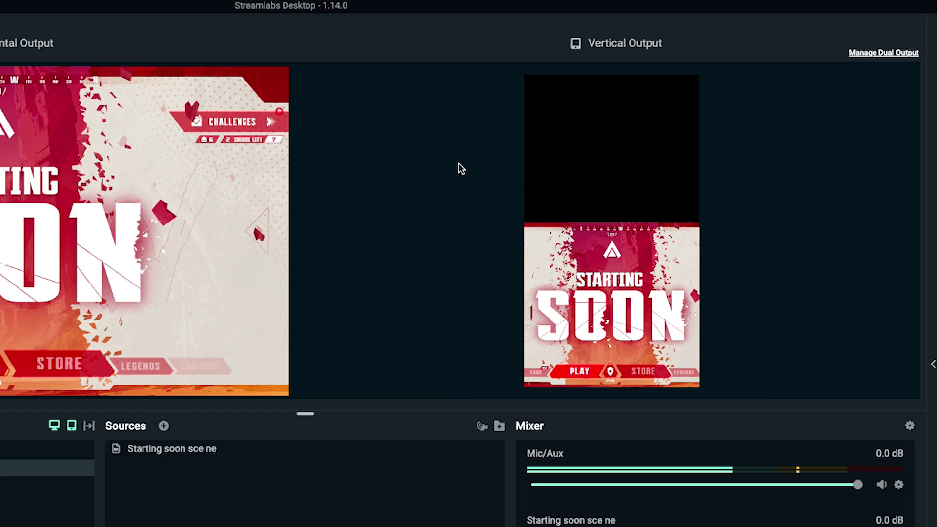
click(618, 251)
drag(758, 218, 769, 210)
drag(645, 282, 636, 282)
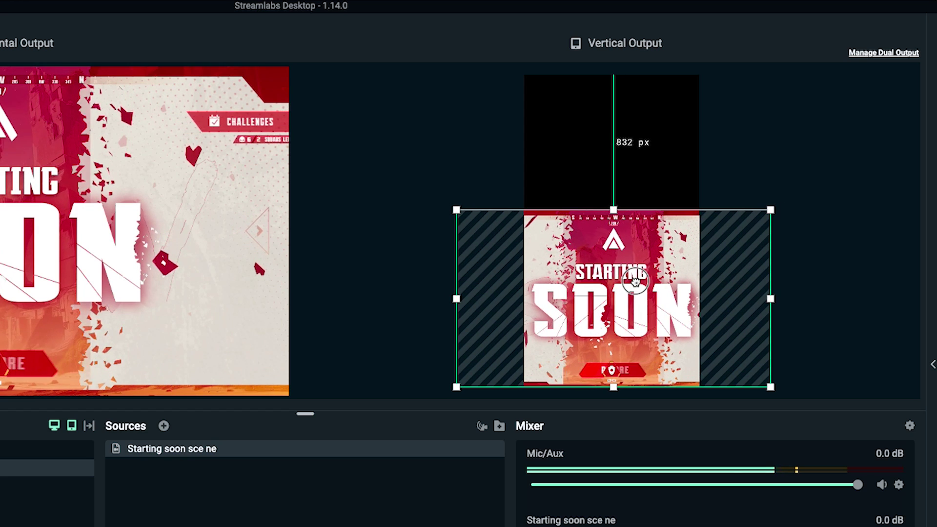
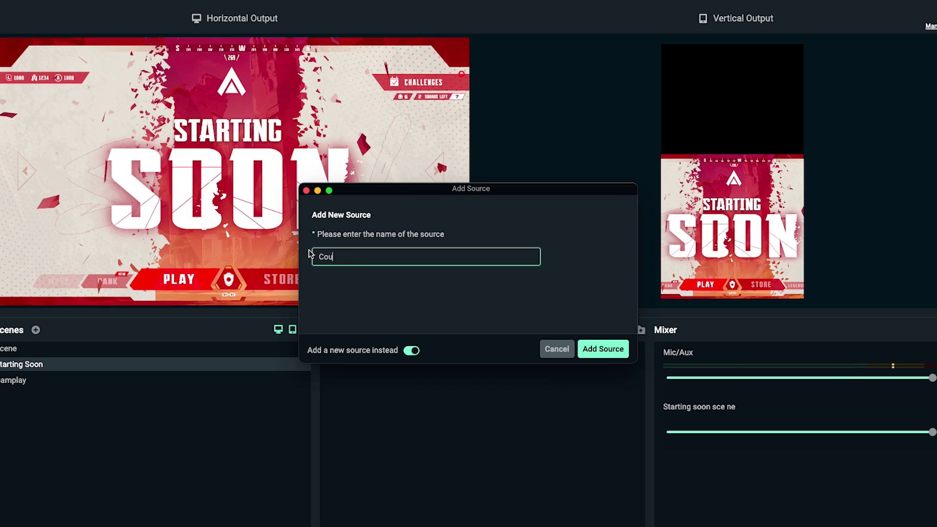
Step: Add a new media source named "Countdown Timer" and load the 5-minute countdown MP4 from the Desktop's "5 Minute Countdown Timer - Legends" folder
text(Timer)
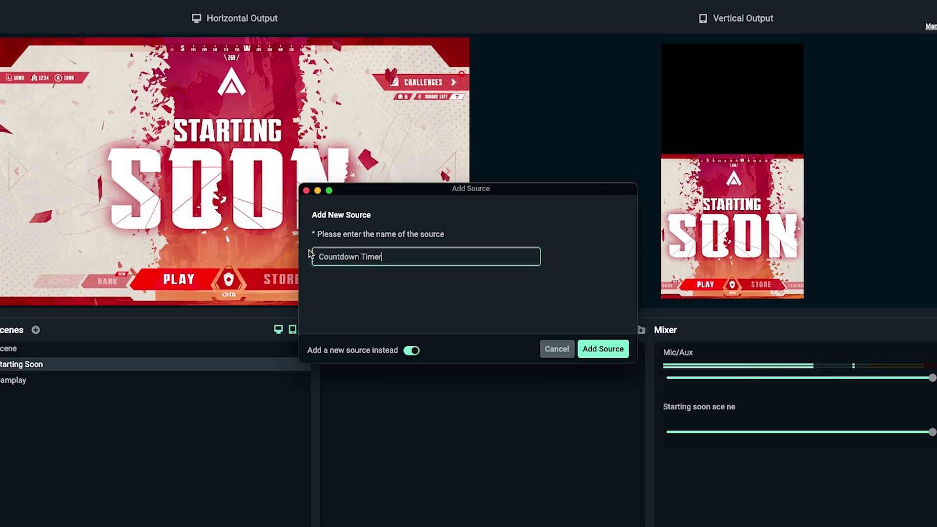
click(598, 350)
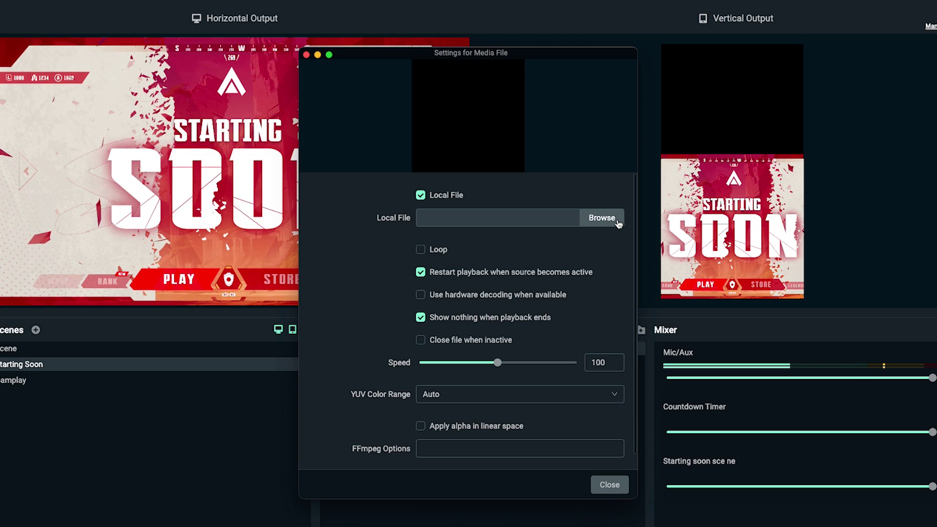
click(602, 219)
click(488, 85)
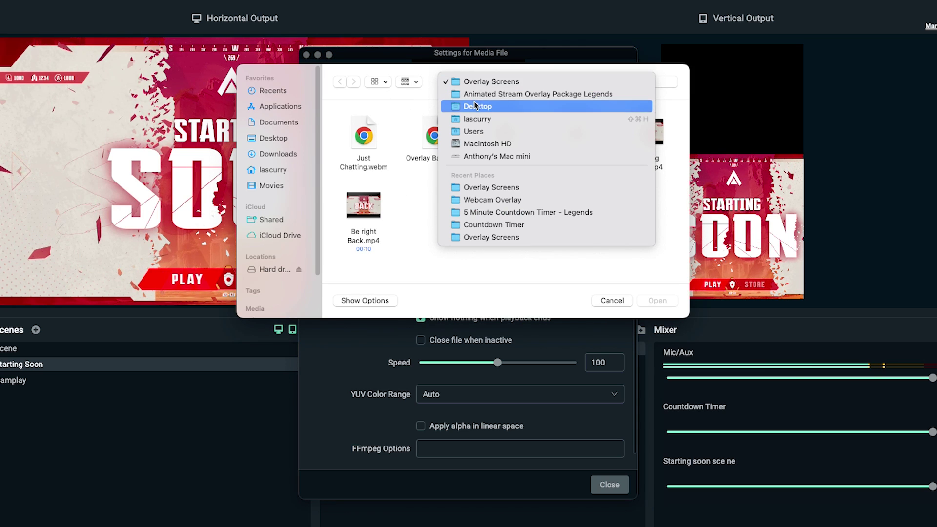
click(476, 95)
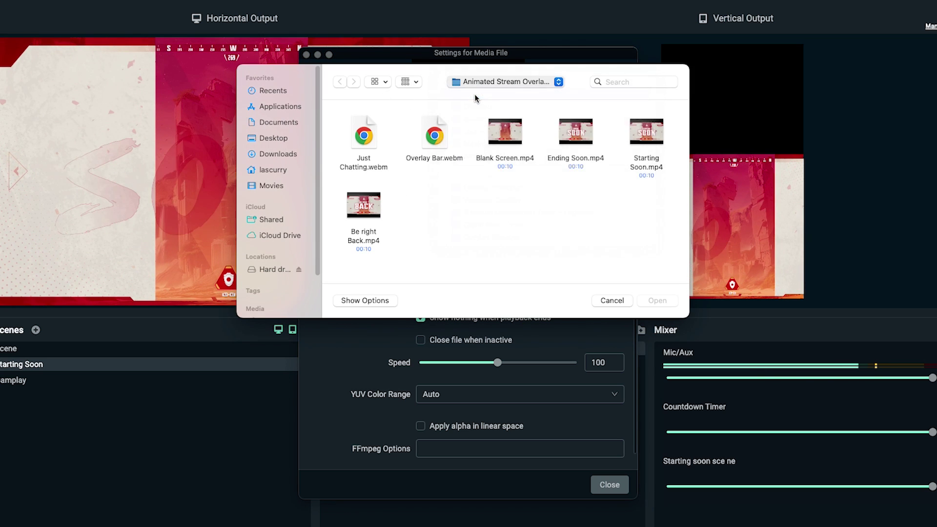
click(275, 139)
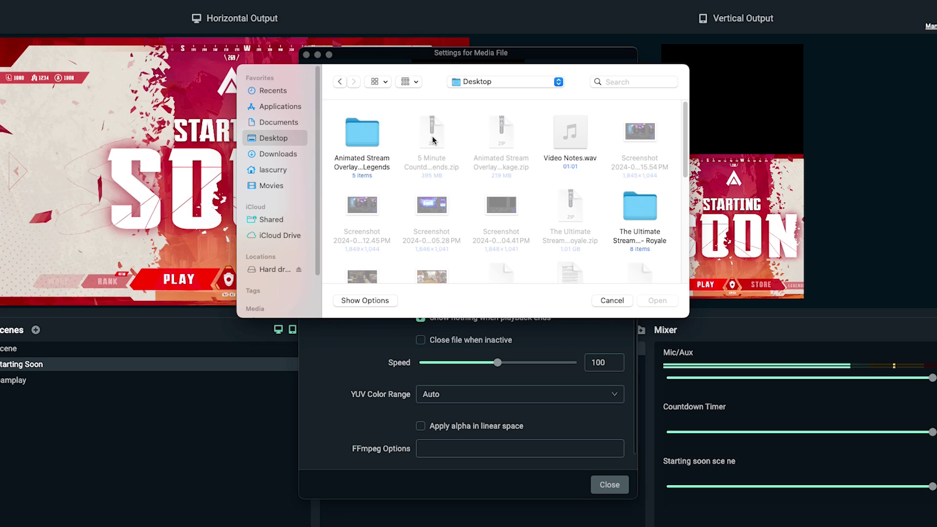
scroll(435, 155, down, 10)
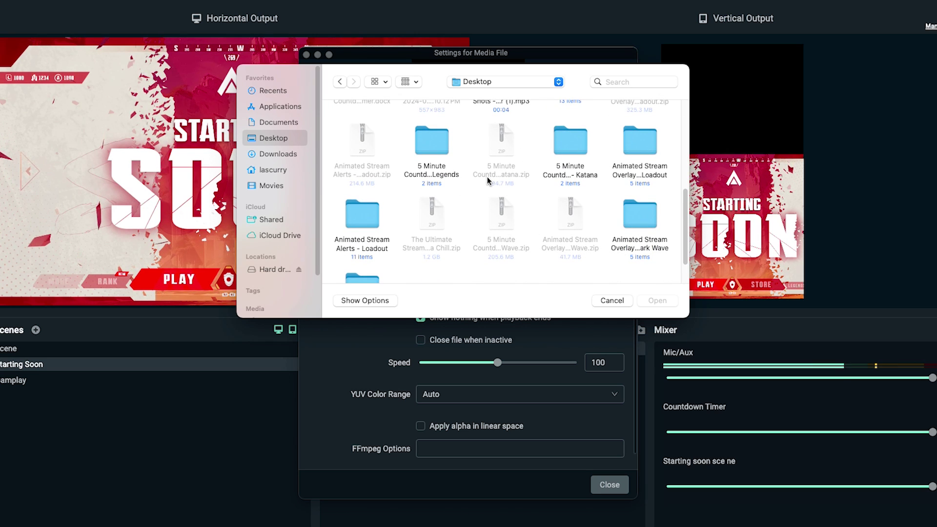
double_click(433, 143)
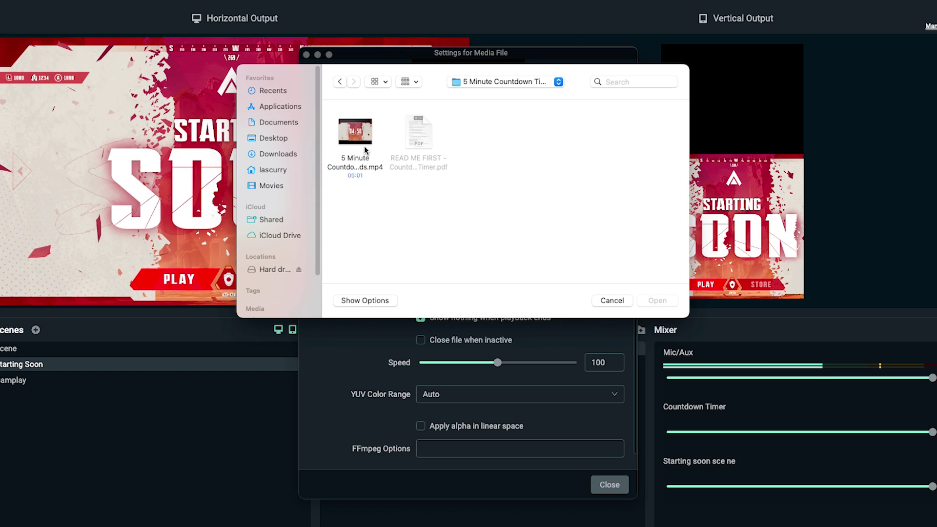
click(359, 161)
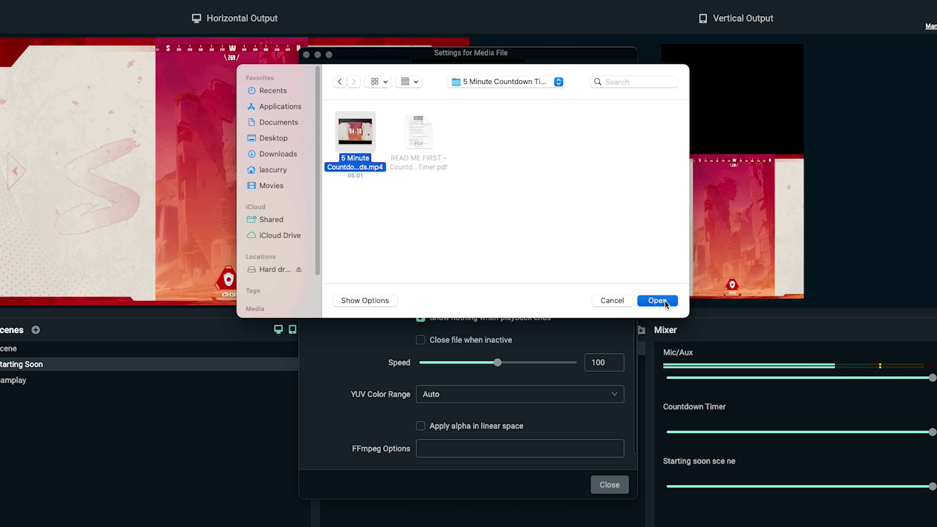
click(666, 303)
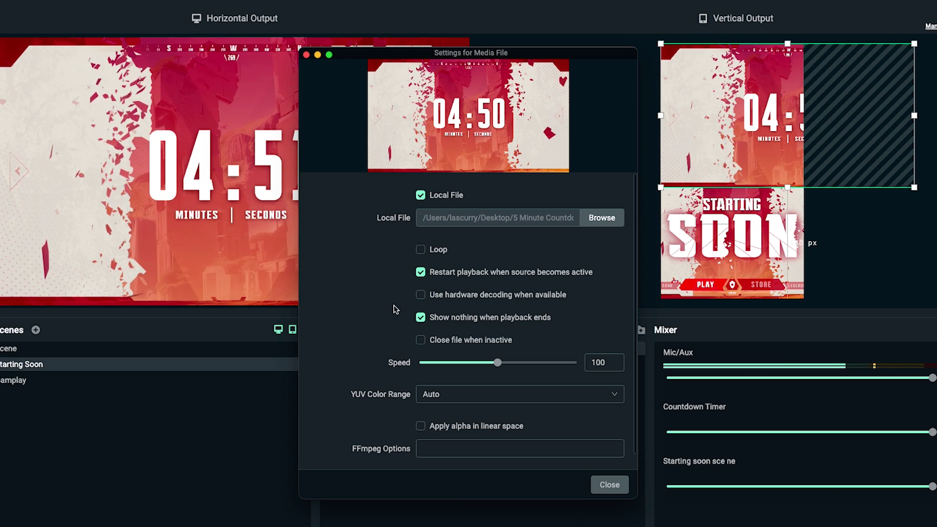
click(611, 486)
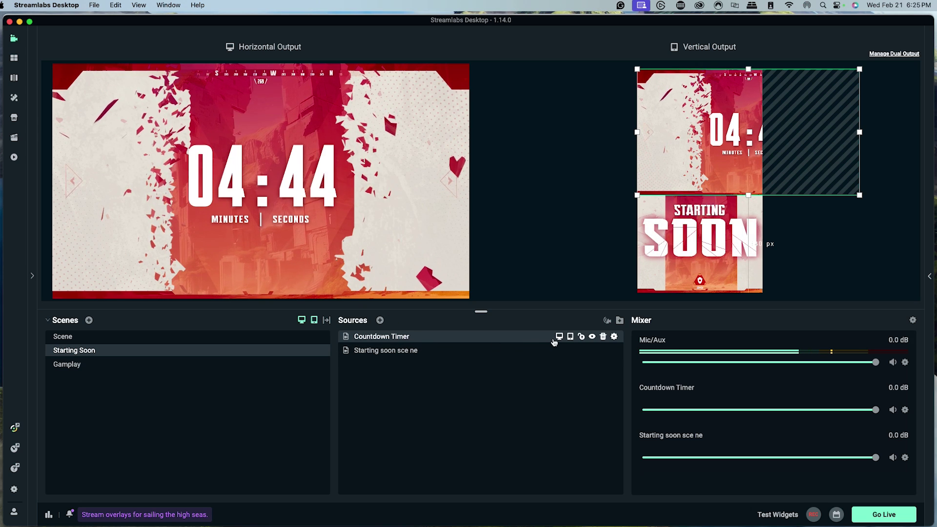
Step: Hide the Countdown Timer from the horizontal output and centre it above the Starting Soon overlay on the vertical canvas
click(560, 338)
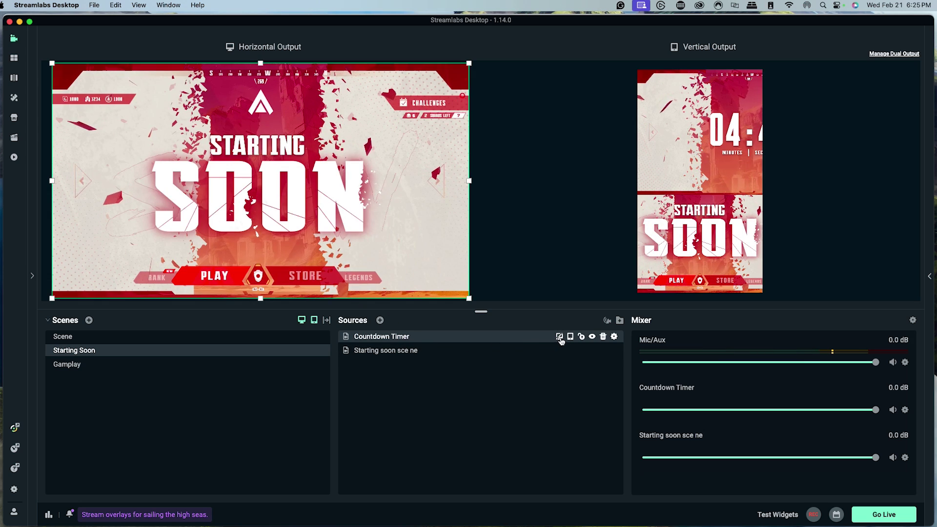
click(705, 143)
mouse_move(704, 141)
mouse_down()
mouse_move(680, 141)
mouse_move(678, 130)
mouse_move(686, 142)
mouse_up()
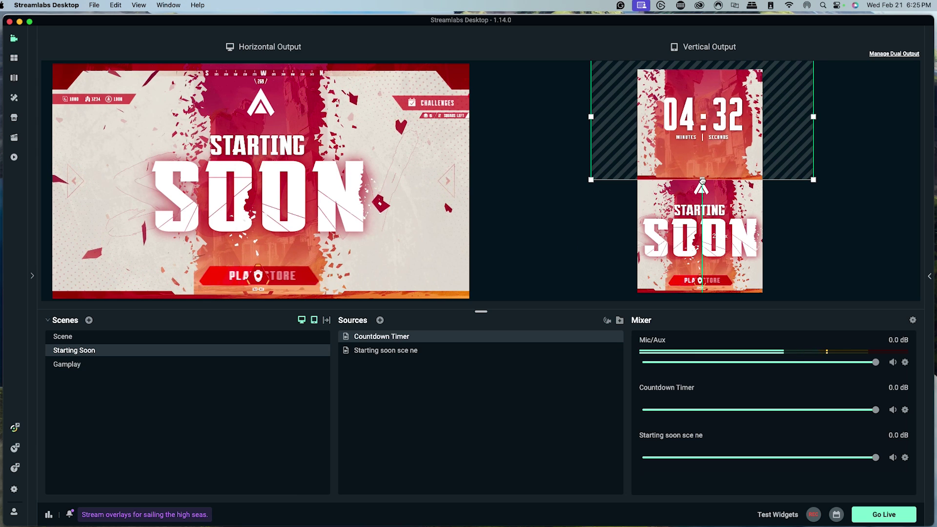
click(529, 246)
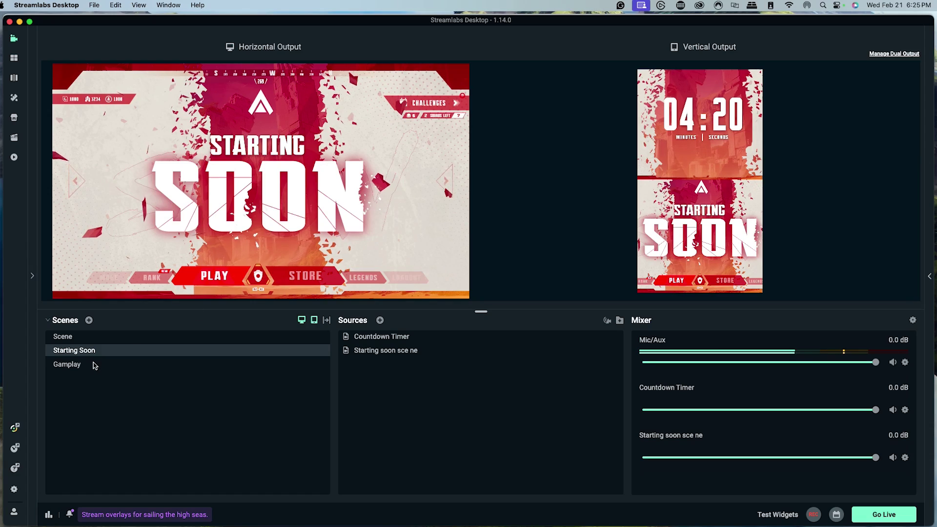
Step: Add a Video Capture Device source named "Capture Card" to the Gamplay scene
click(93, 365)
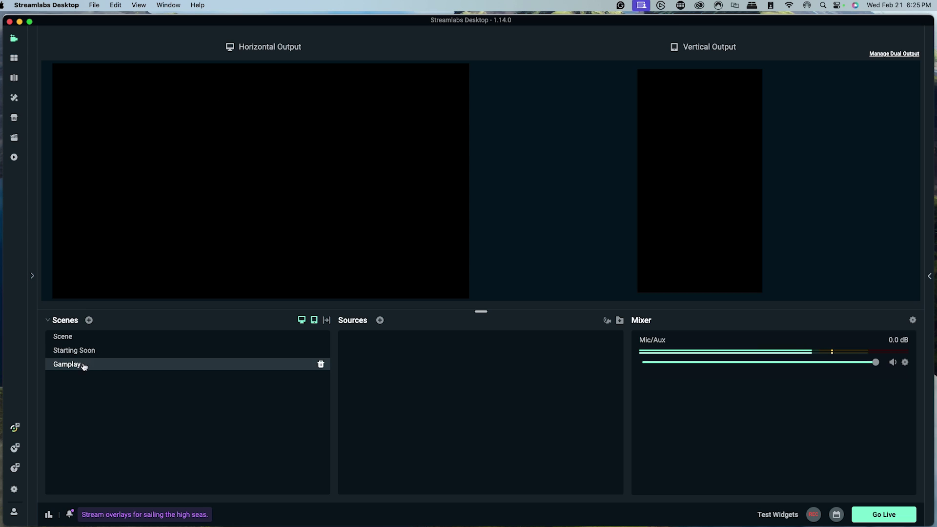
click(380, 320)
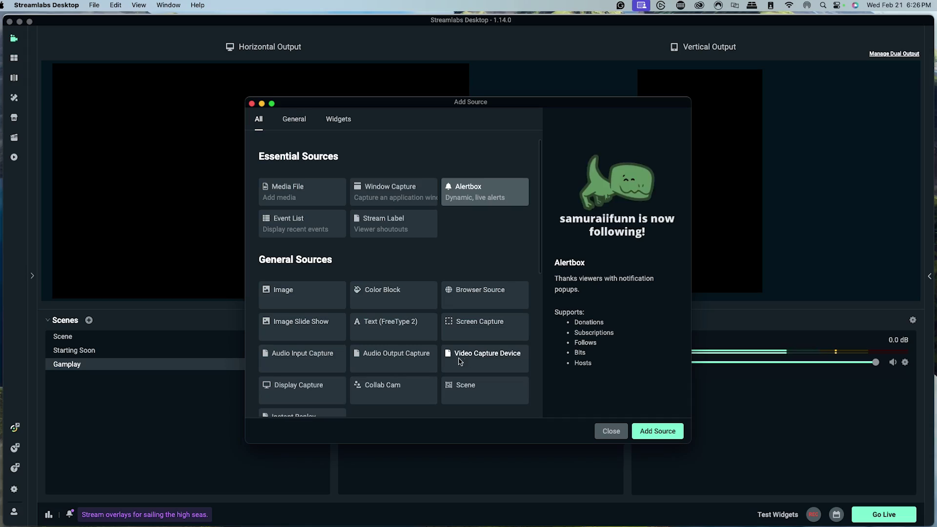
click(472, 361)
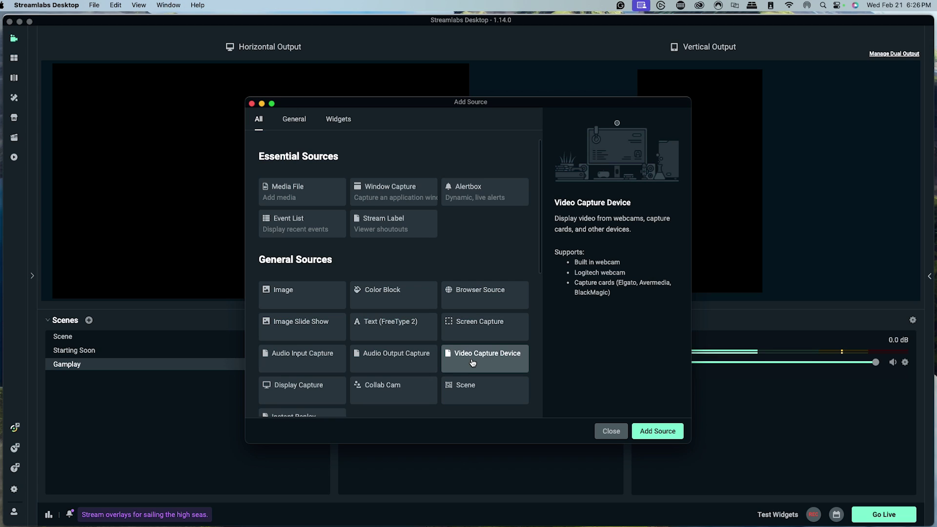
click(651, 432)
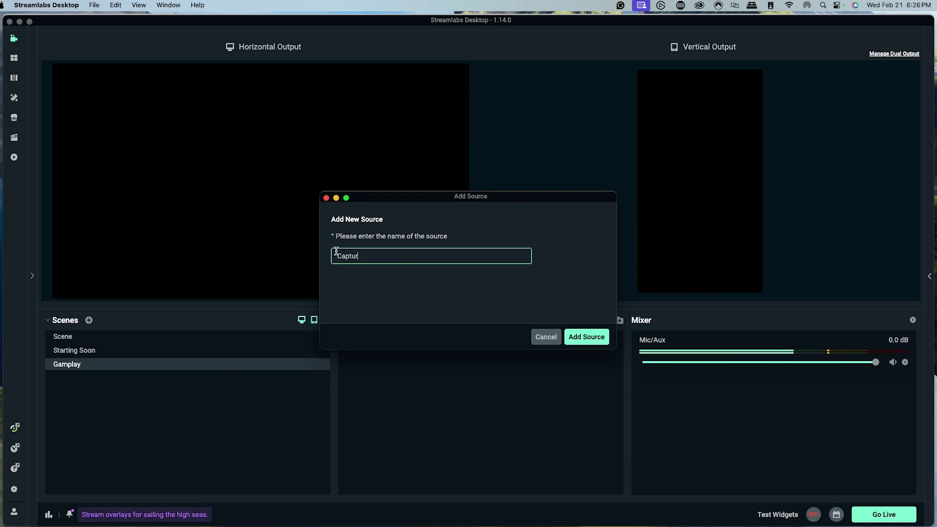
click(584, 337)
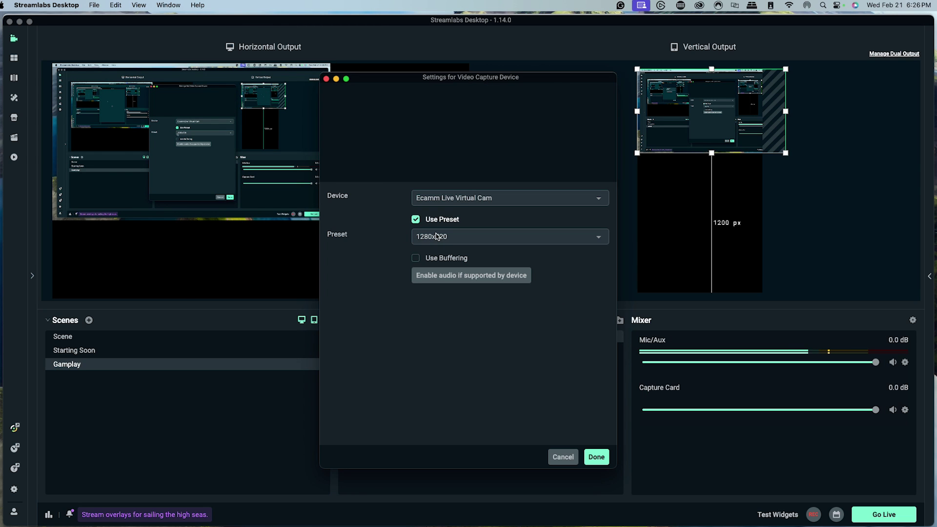
click(428, 198)
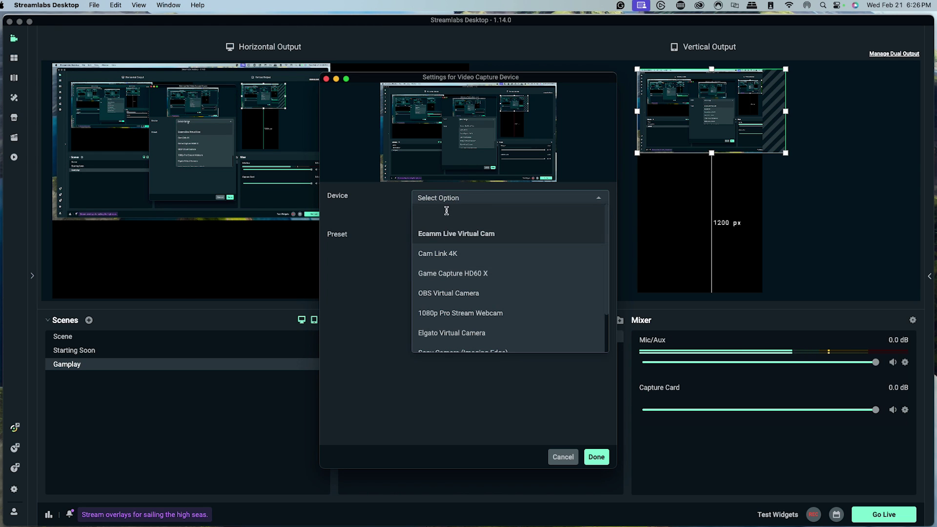
click(464, 275)
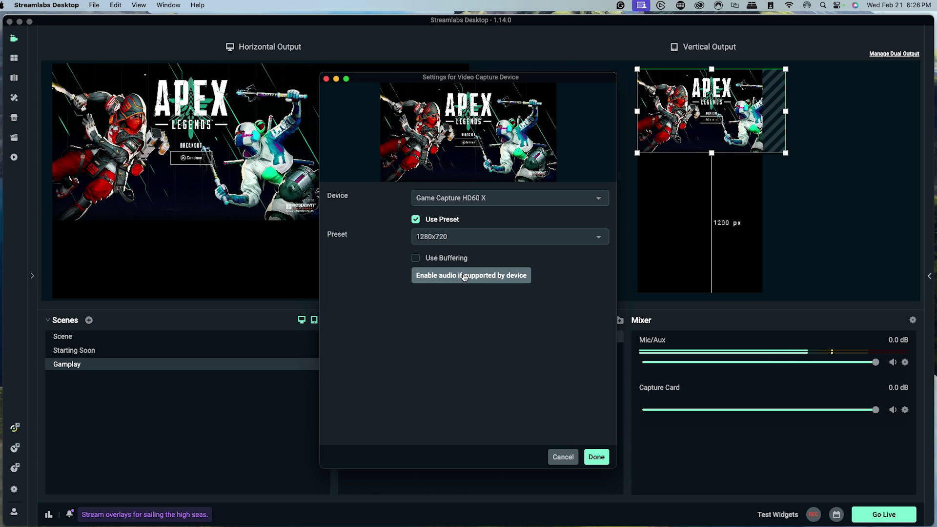
click(457, 244)
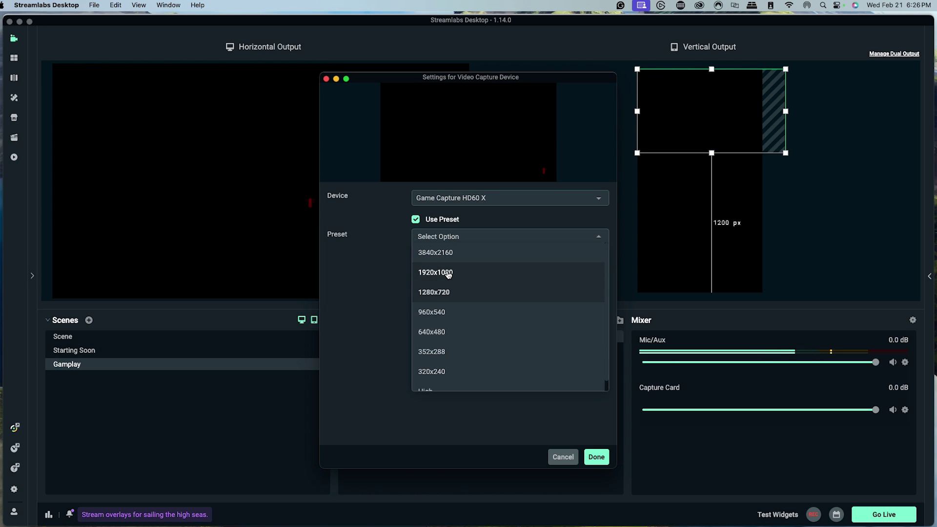
click(445, 272)
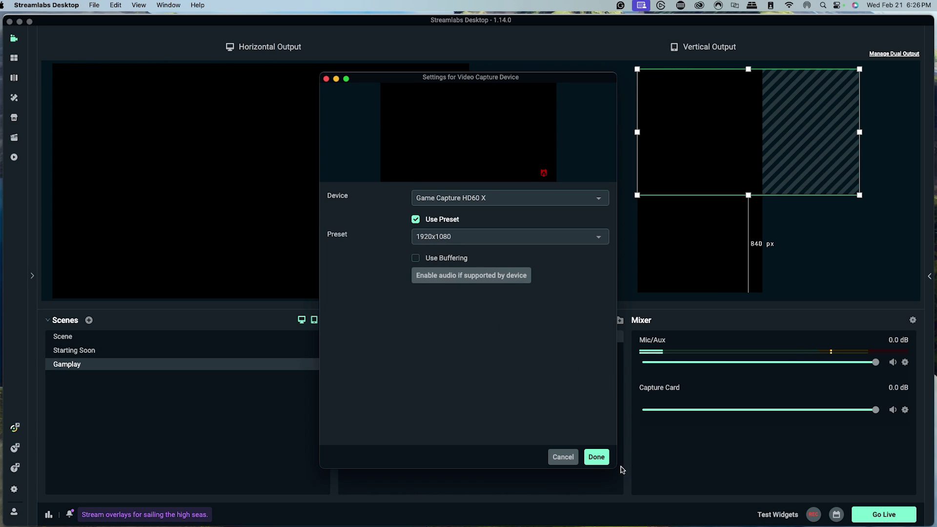
click(597, 457)
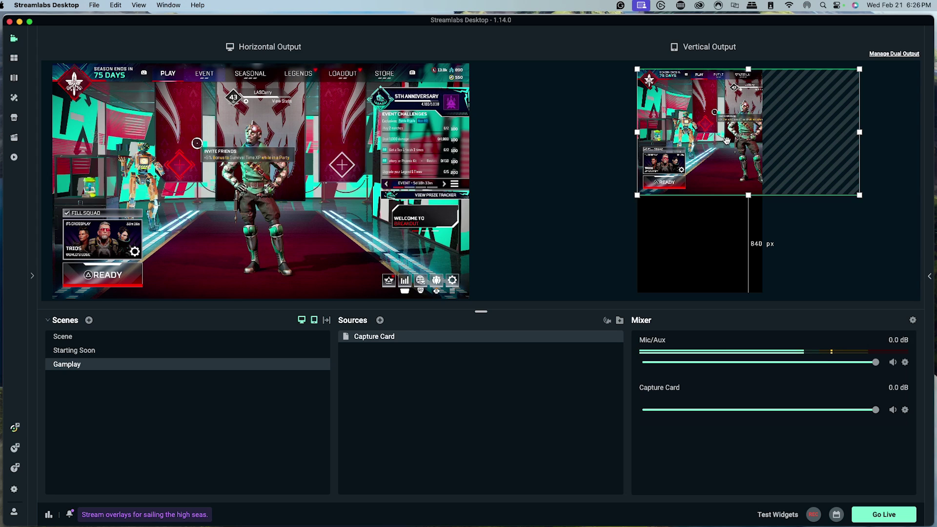
Step: Centre the Capture Card along the vertical canvas's lower edge and enlarge it to start about 665 px below the canvas top
drag(721, 146, 676, 246)
drag(702, 168, 698, 145)
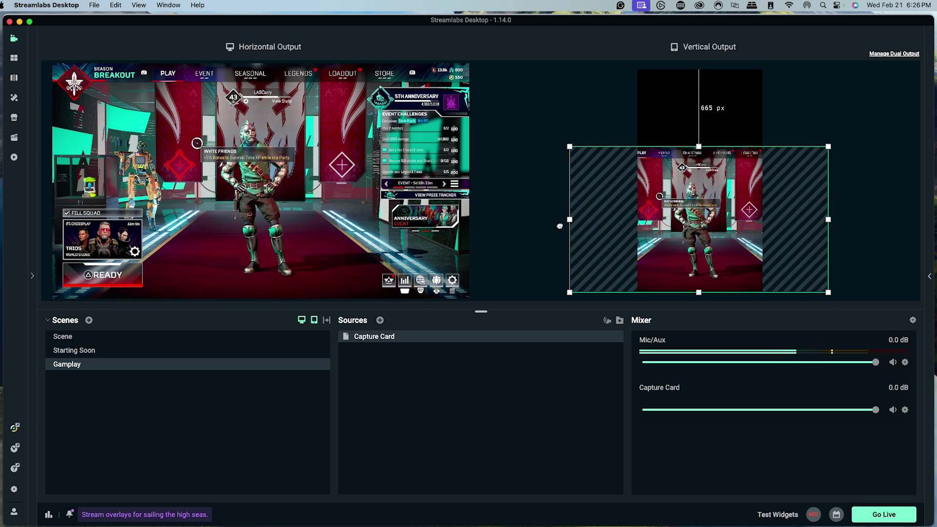
click(542, 224)
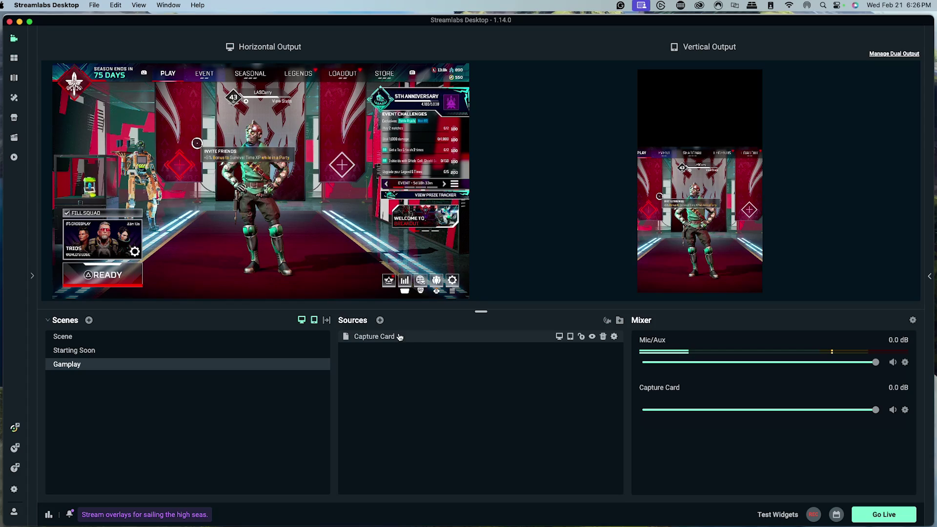
Step: Add a new Video Capture Device source named "Camera" to the Gamplay scene
click(380, 322)
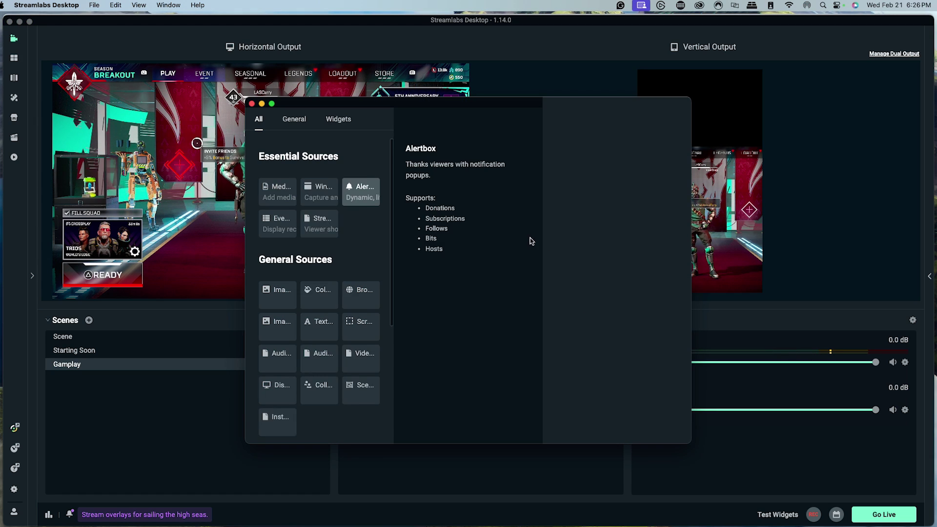
click(479, 354)
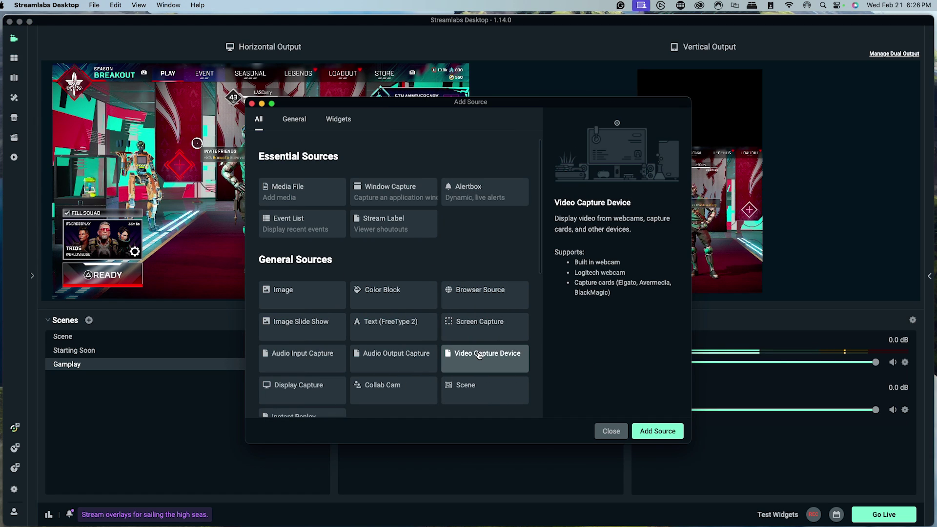
click(650, 431)
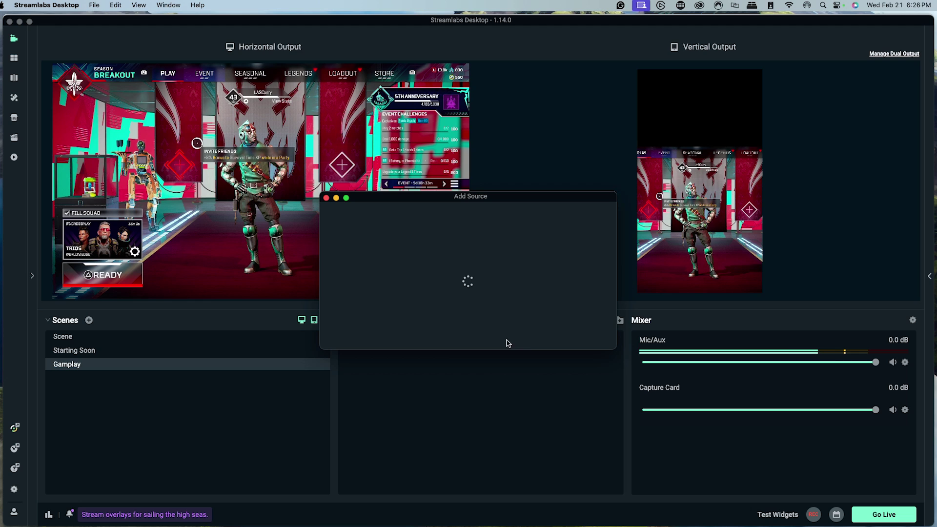
click(420, 340)
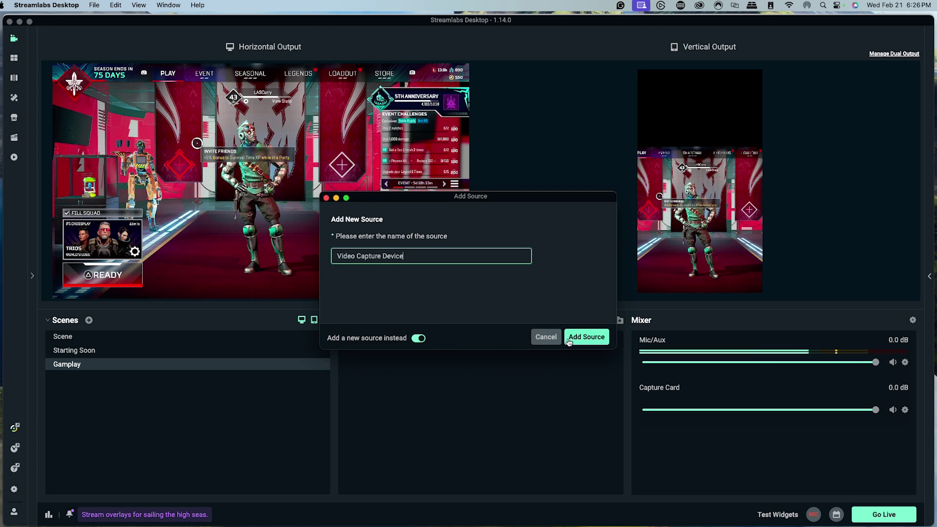
text(Camera)
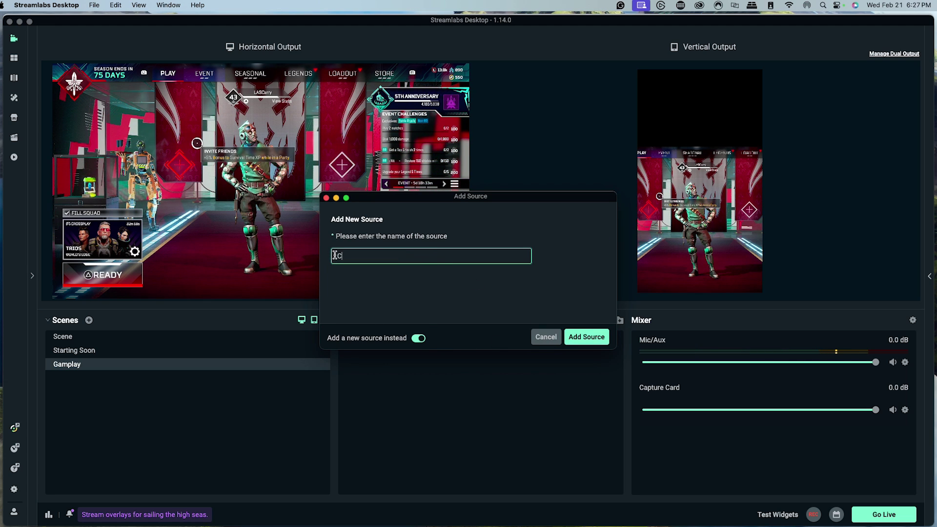
click(582, 336)
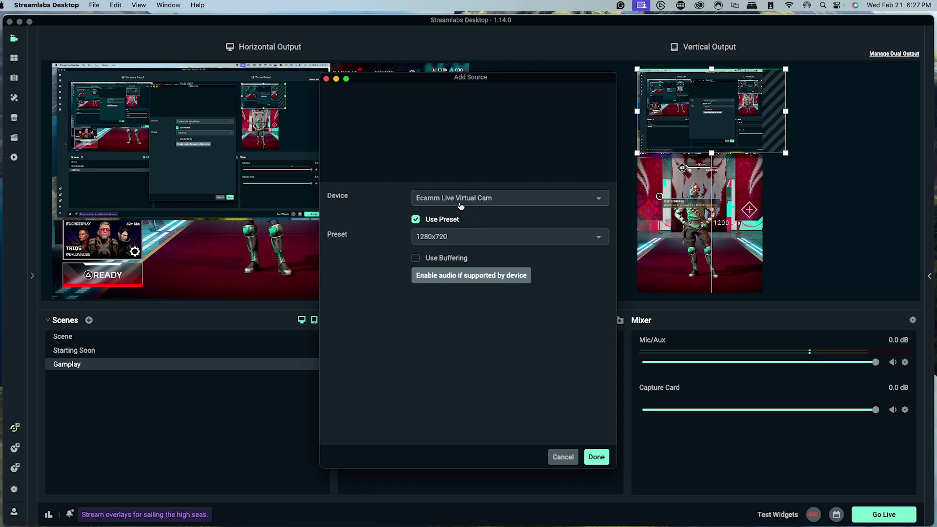
click(461, 202)
click(454, 277)
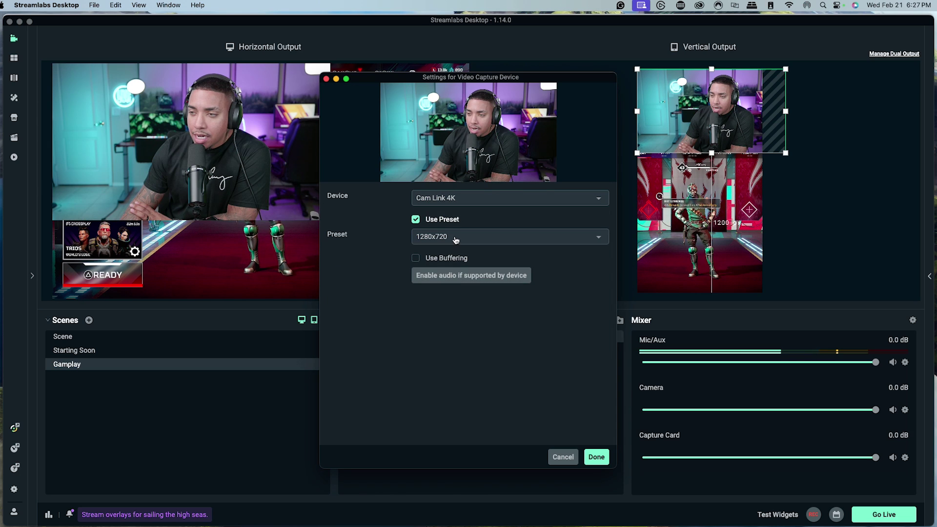
click(456, 237)
click(452, 253)
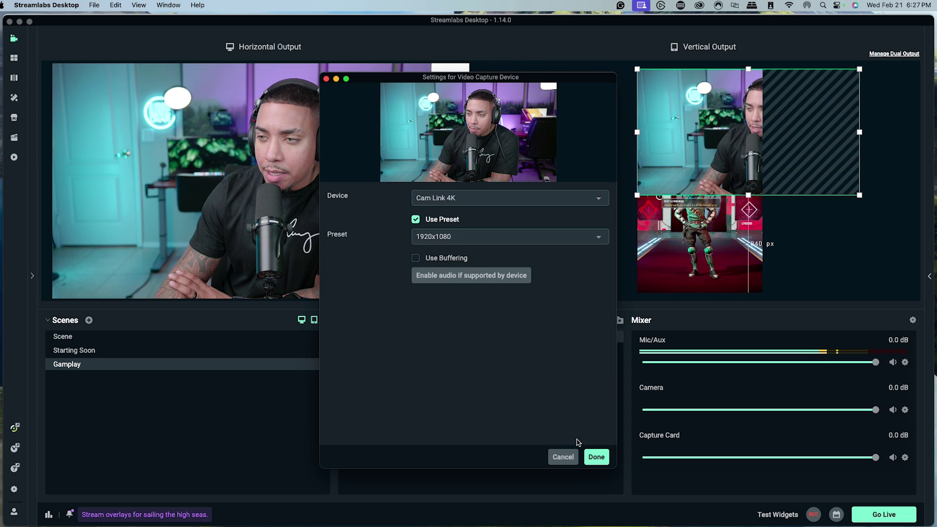
click(596, 456)
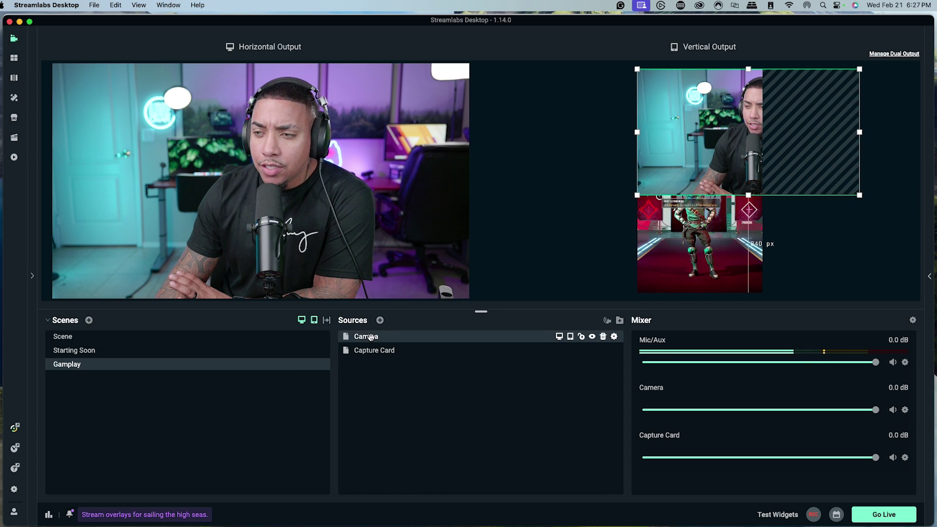
Step: Shrink the Camera on the horizontal canvas to about three quarters of the canvas width and place it near the centre
click(405, 255)
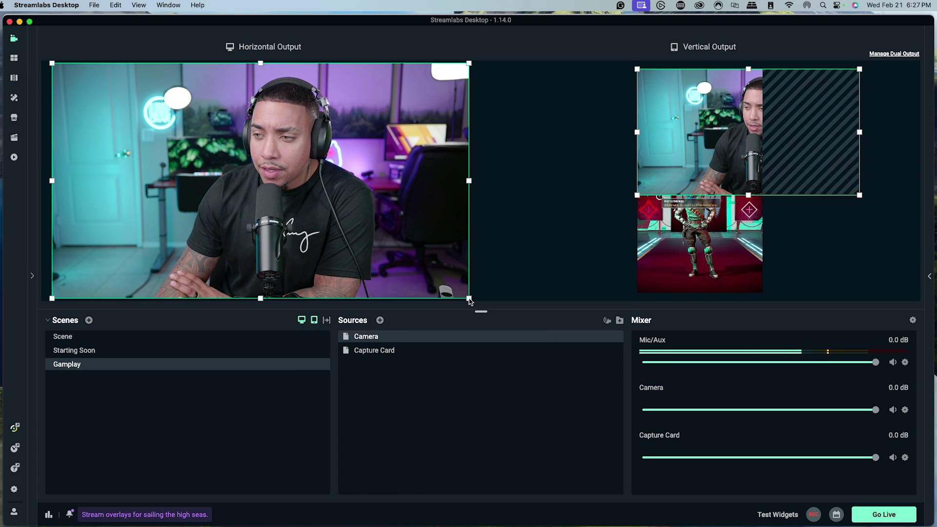
drag(469, 298, 353, 213)
drag(217, 134, 263, 165)
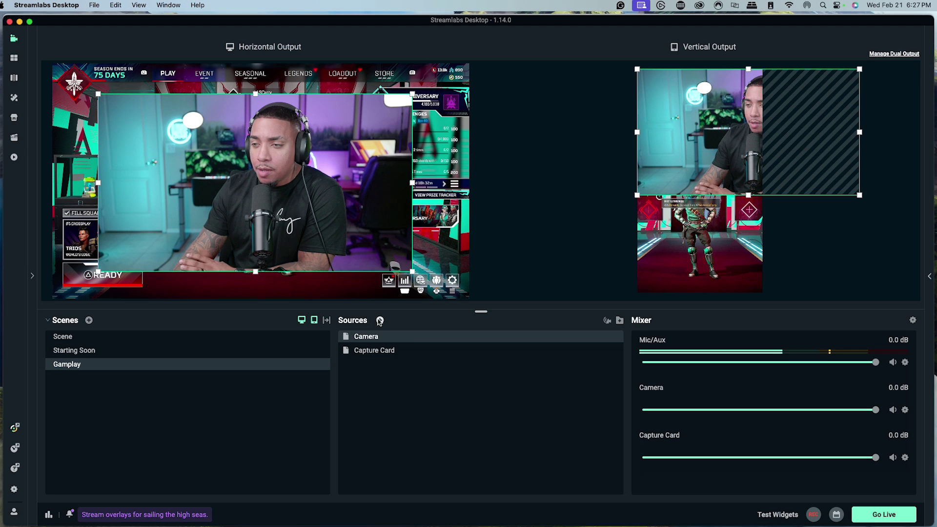
Step: Add a new Media File source named "Webcam Overlay" to the Gamplay scene
click(384, 321)
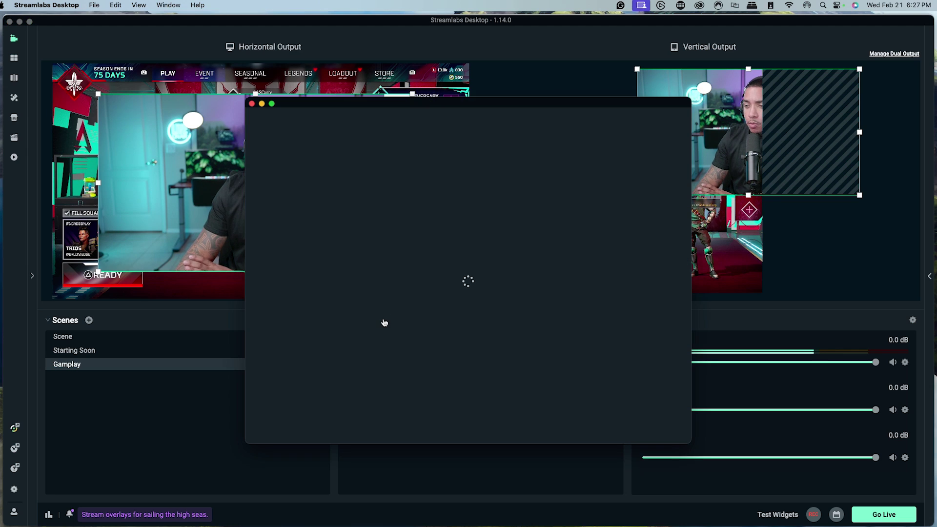
click(289, 186)
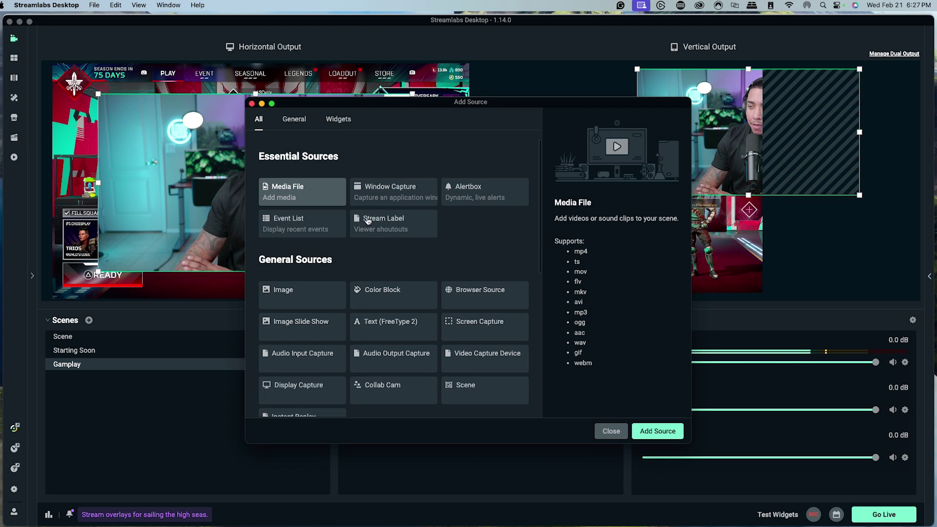
click(658, 431)
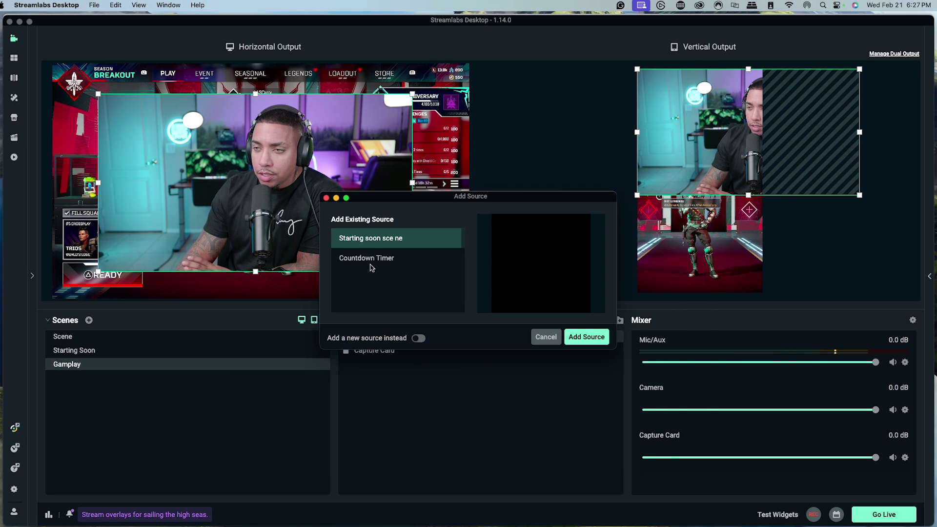
click(418, 339)
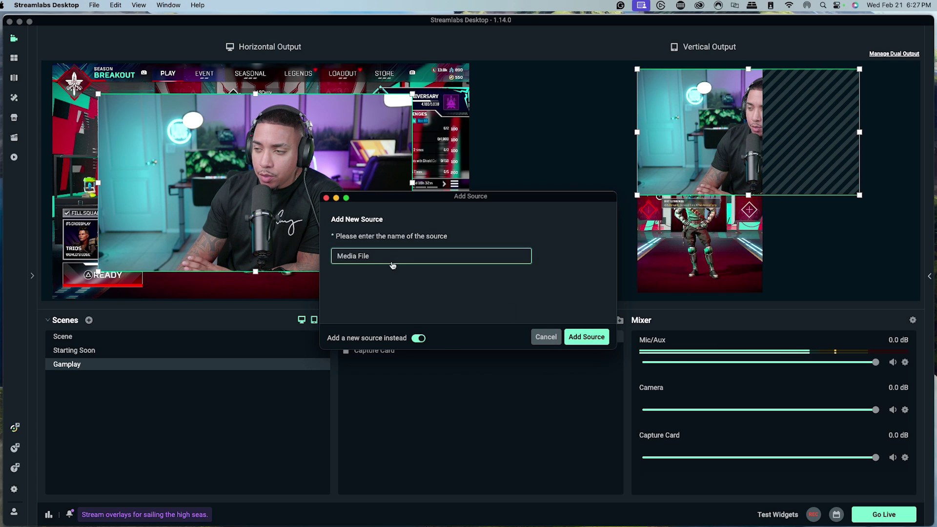
drag(349, 255, 328, 257)
text(W)
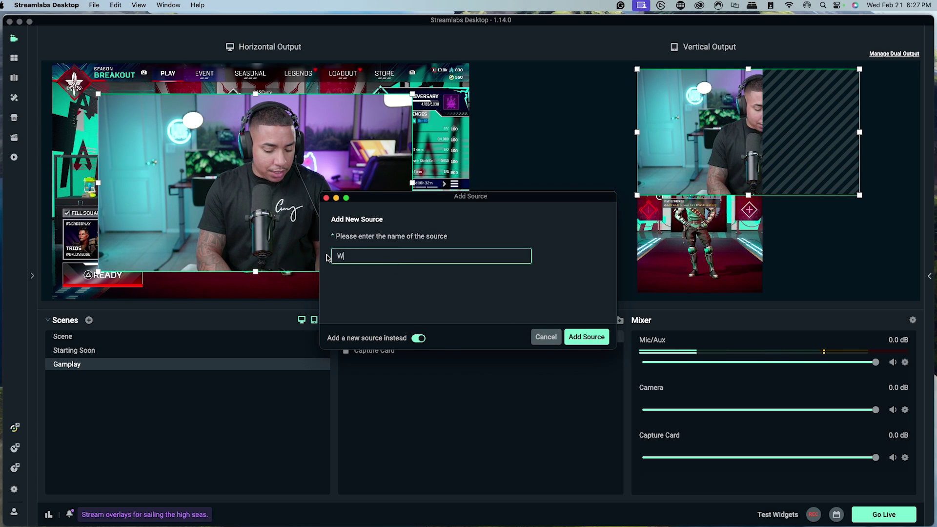
text(ebcam Overlay)
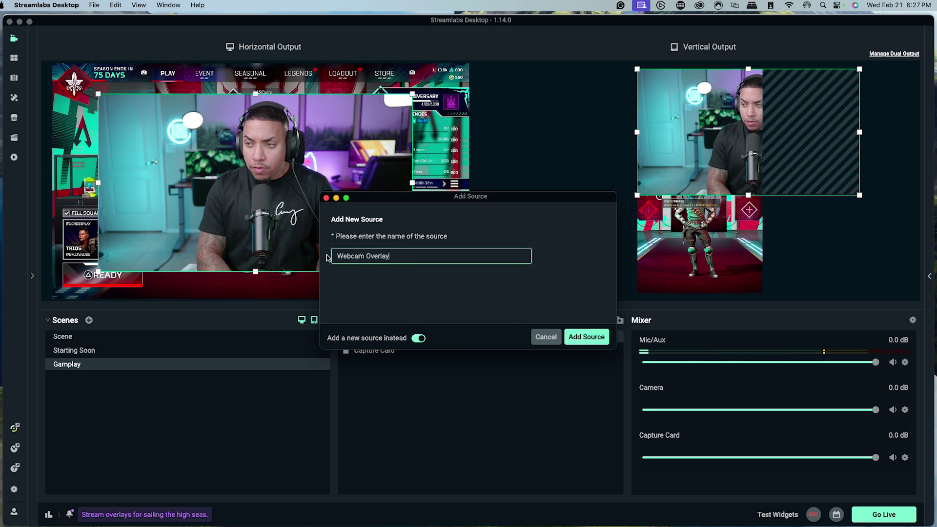
click(581, 335)
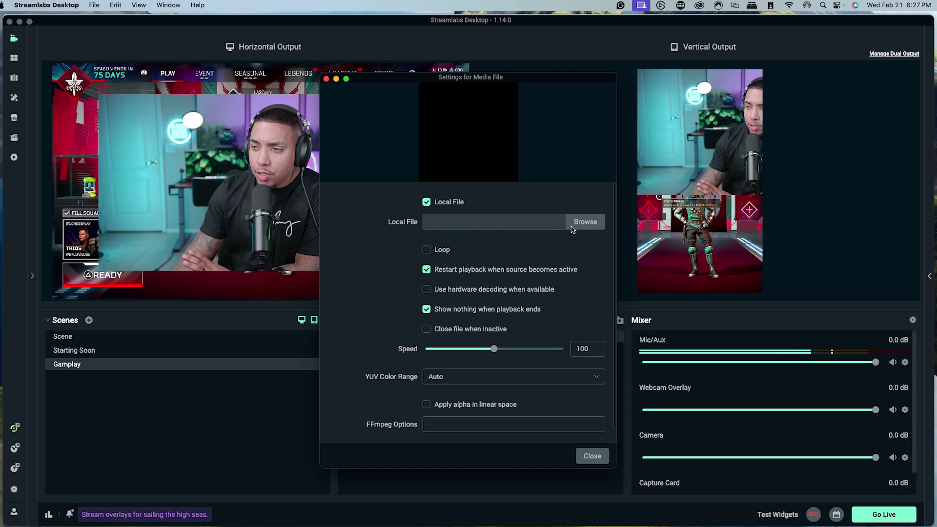
Step: Load the "Webcam Overlay - With B...er.webm" file from the desktop's animated overlay folder into the Webcam Overlay, enable Loop and finish its settings
click(585, 222)
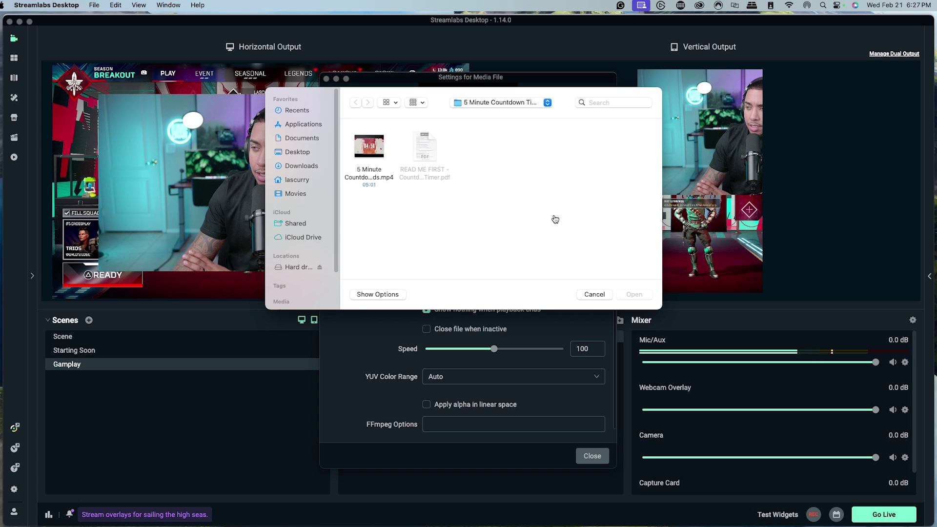
click(298, 153)
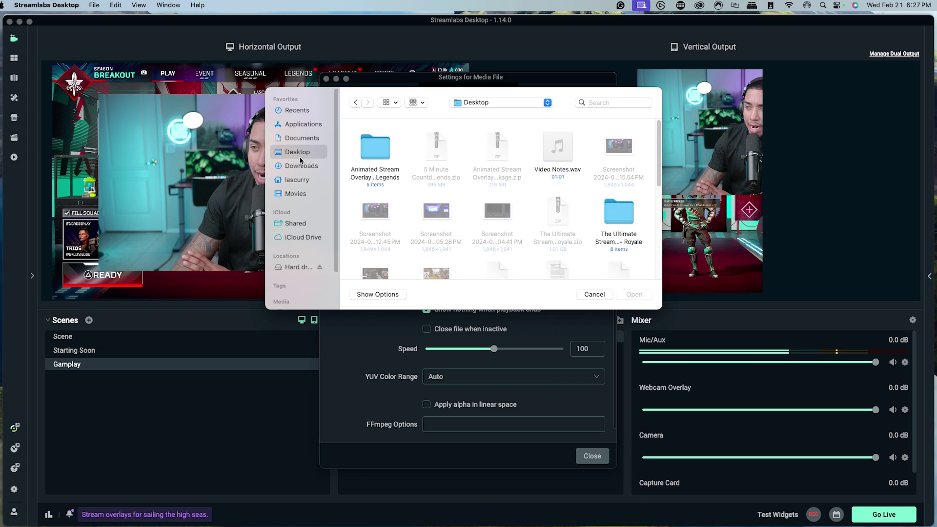
double_click(371, 162)
double_click(363, 155)
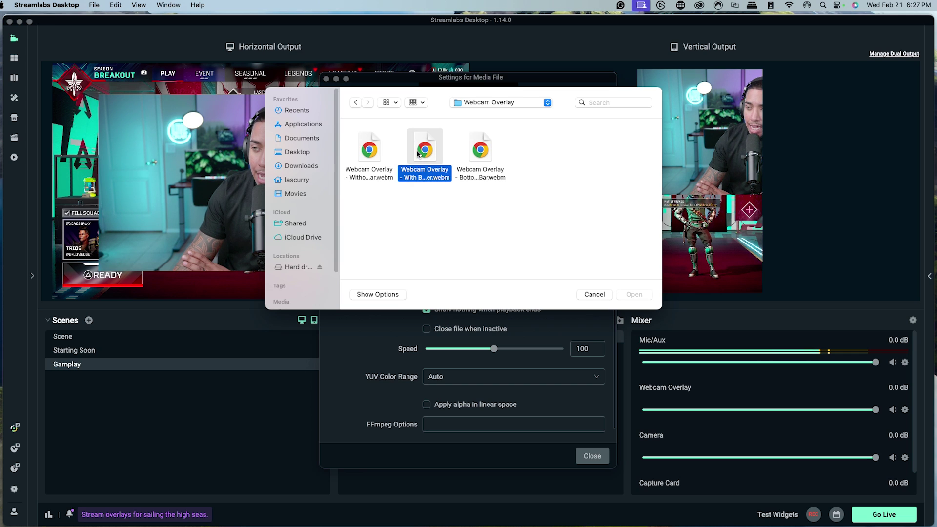
click(633, 295)
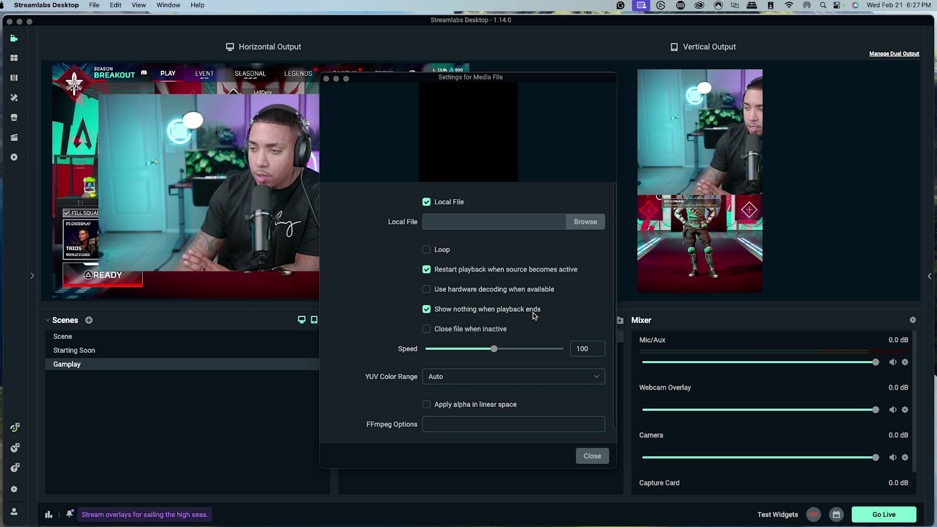
click(442, 251)
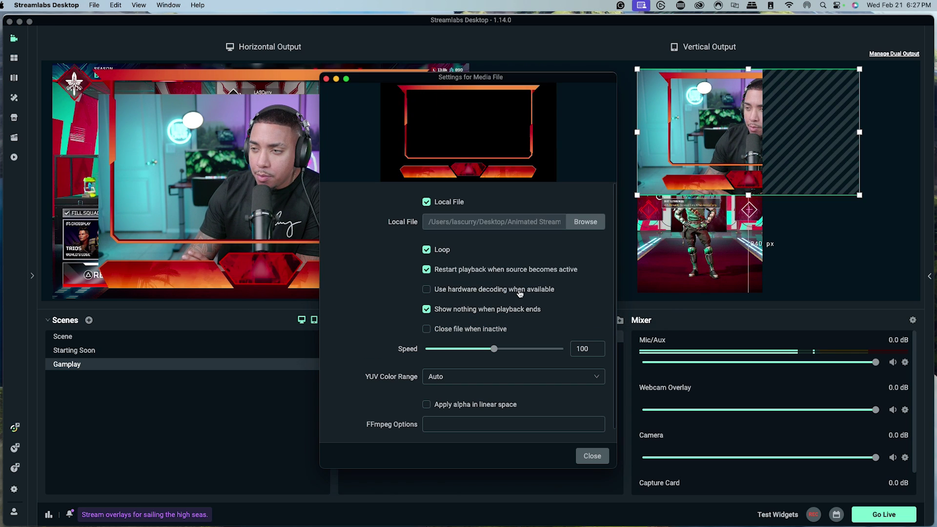
click(592, 456)
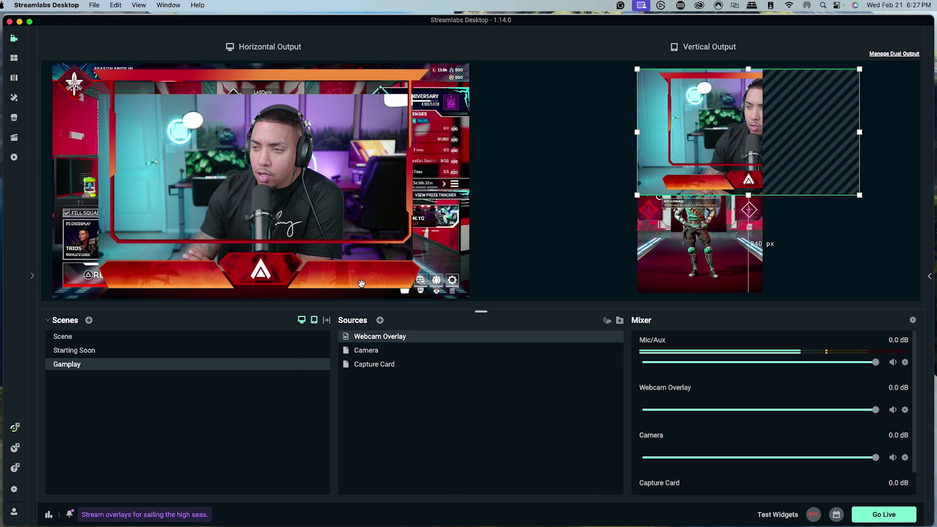
Step: Shrink the Webcam Overlay on the horizontal canvas and place it toward the canvas's lower-left area
click(401, 336)
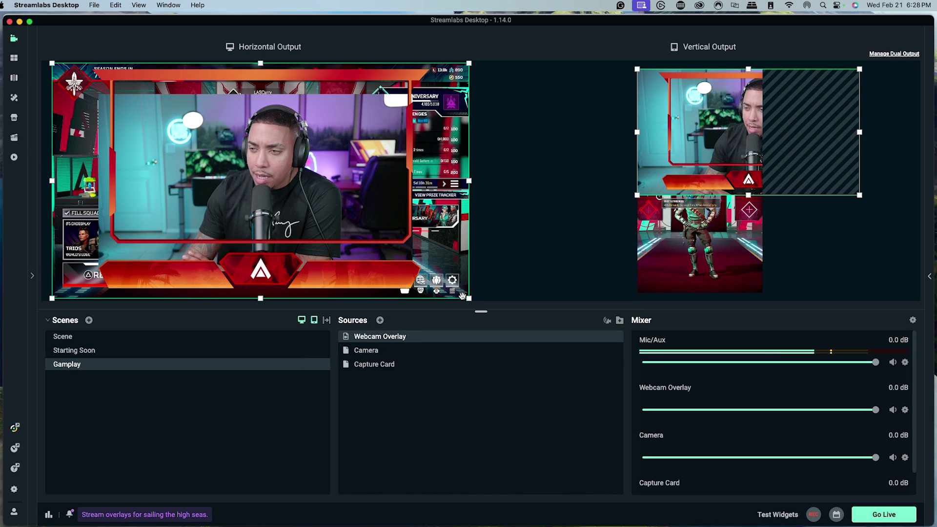
mouse_move(468, 298)
mouse_down()
mouse_move(432, 277)
mouse_move(454, 295)
mouse_up()
drag(275, 192, 265, 201)
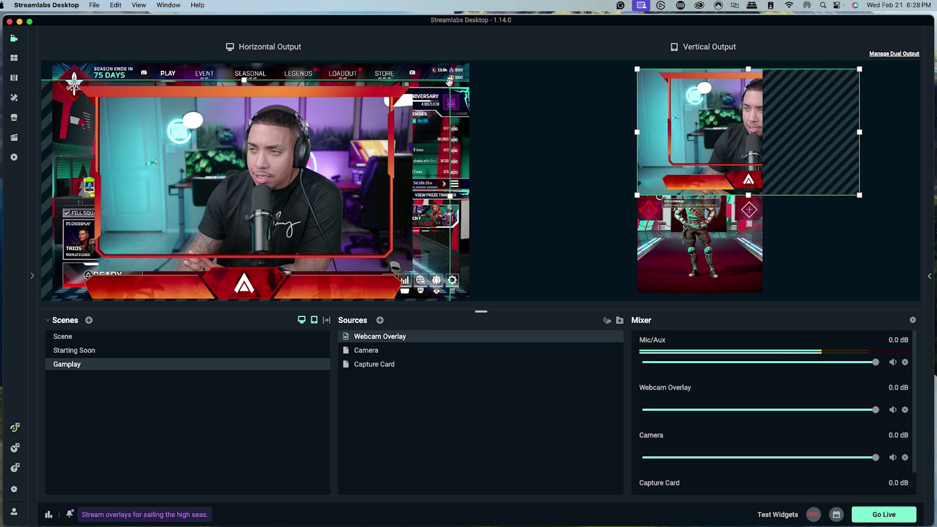
drag(442, 86, 362, 141)
Step: Resize and reposition the Camera on the horizontal canvas so it fills the opening of the webcam overlay frame
click(410, 351)
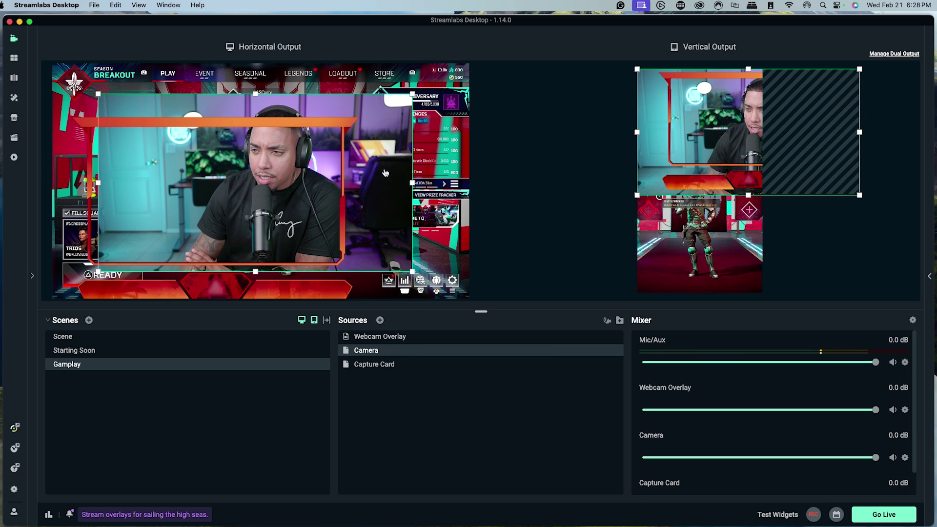
drag(407, 97, 351, 126)
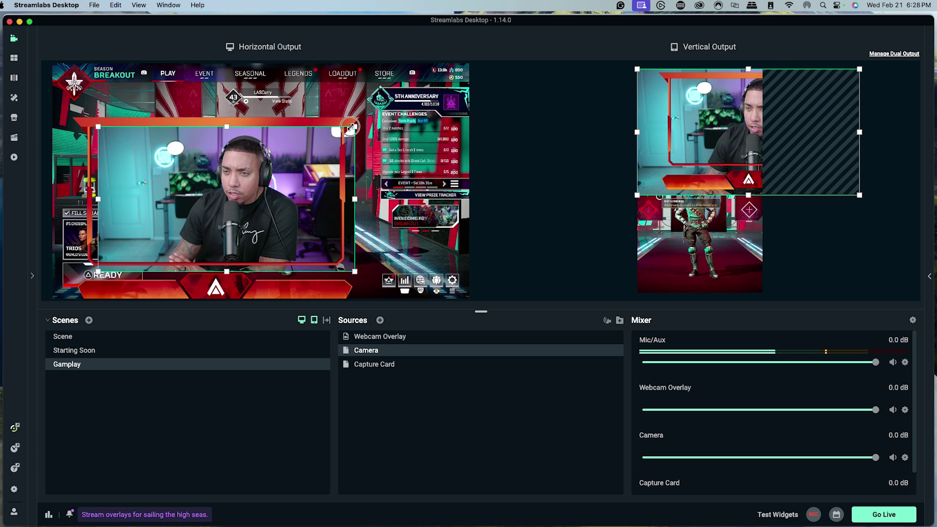
drag(262, 144, 258, 145)
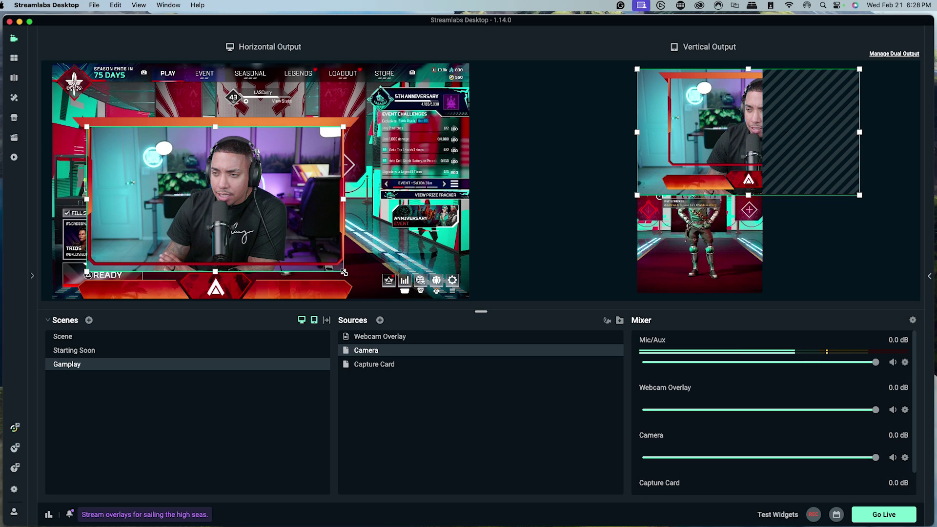
drag(338, 266, 333, 262)
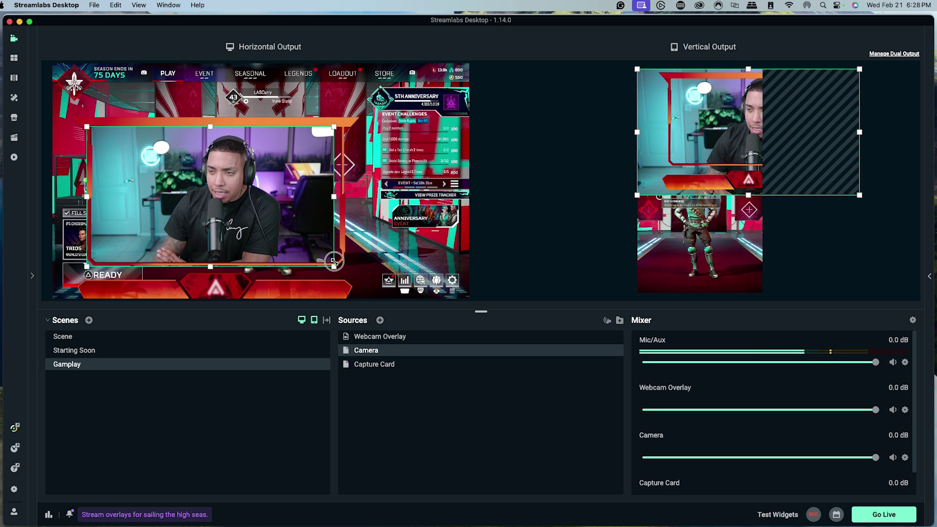
drag(262, 216, 262, 211)
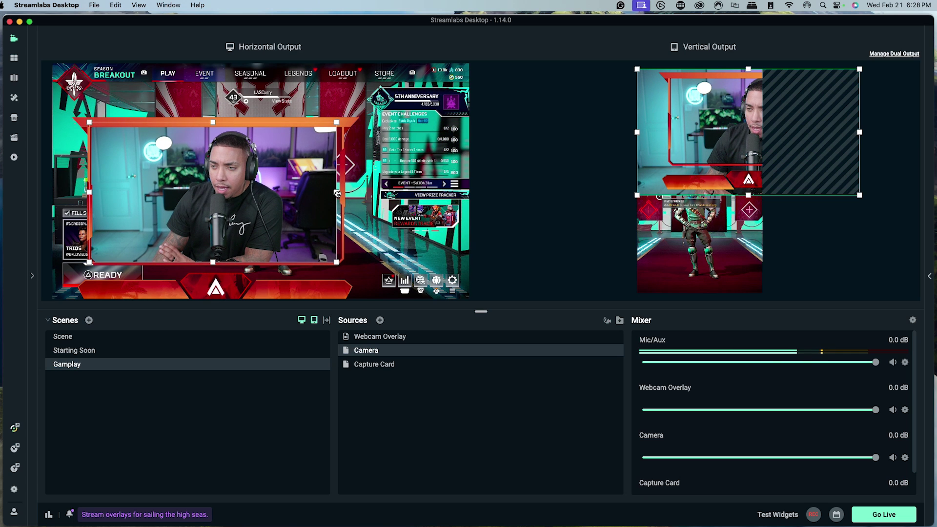
drag(338, 193, 341, 193)
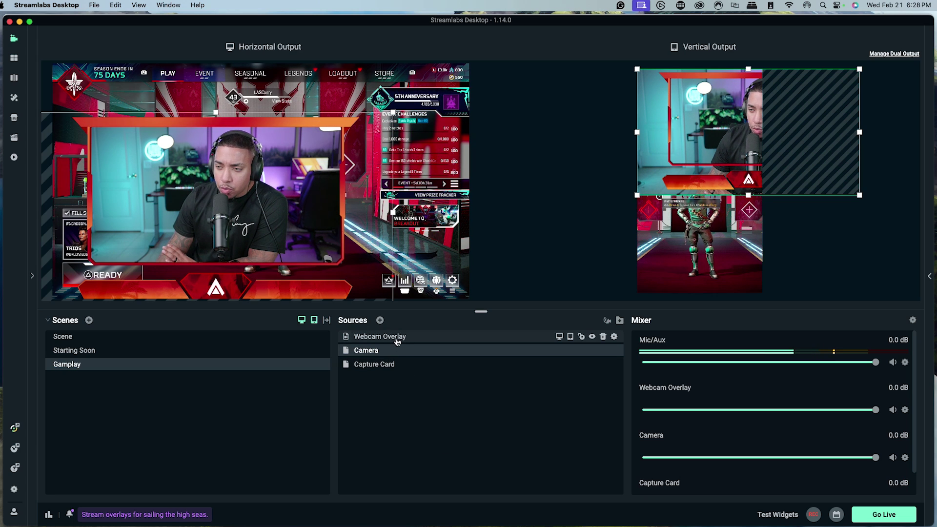
Step: Group the Webcam Overlay into a source folder named "New Folder" and move the Camera source into that folder
click(415, 337)
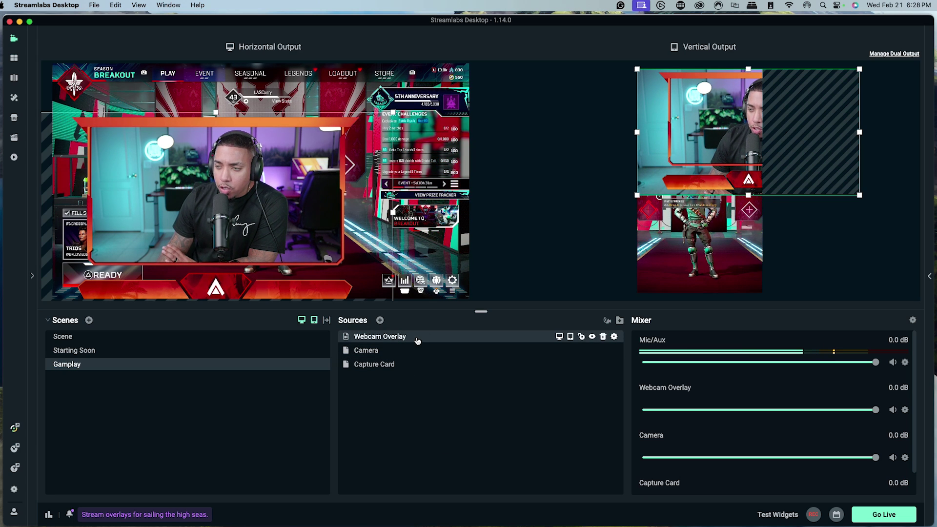
right_click(417, 341)
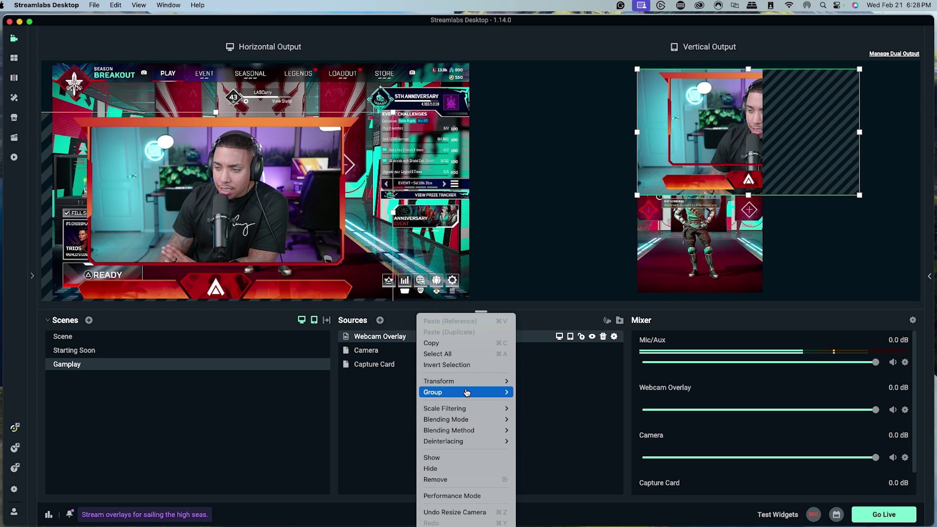
mouse_move(488, 392)
click(541, 393)
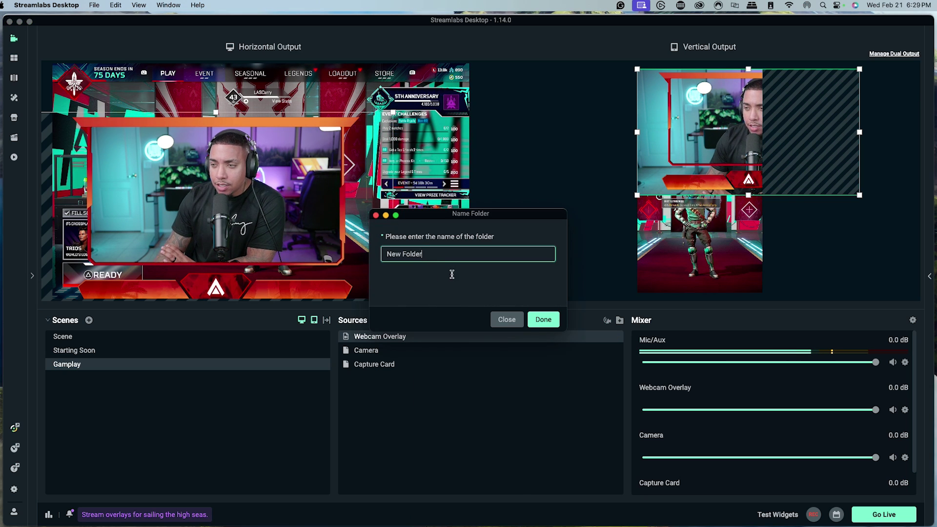
click(544, 320)
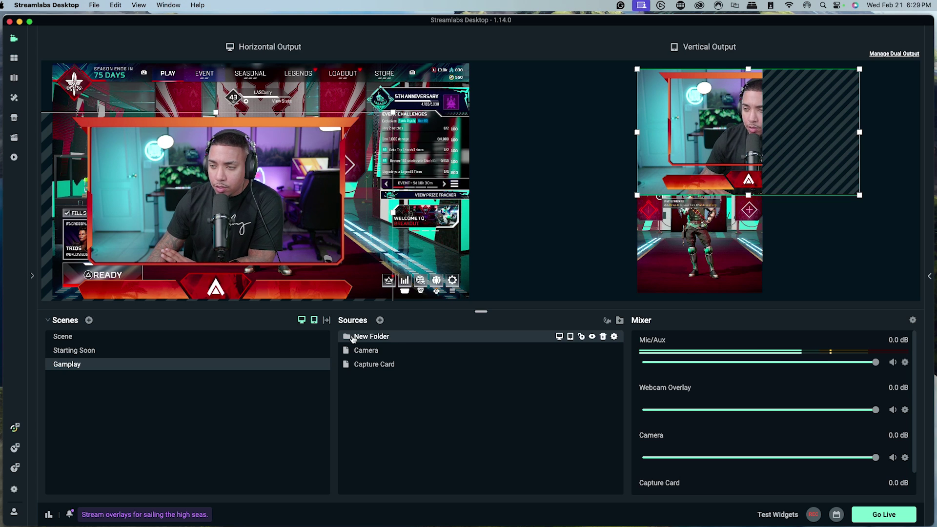
click(347, 338)
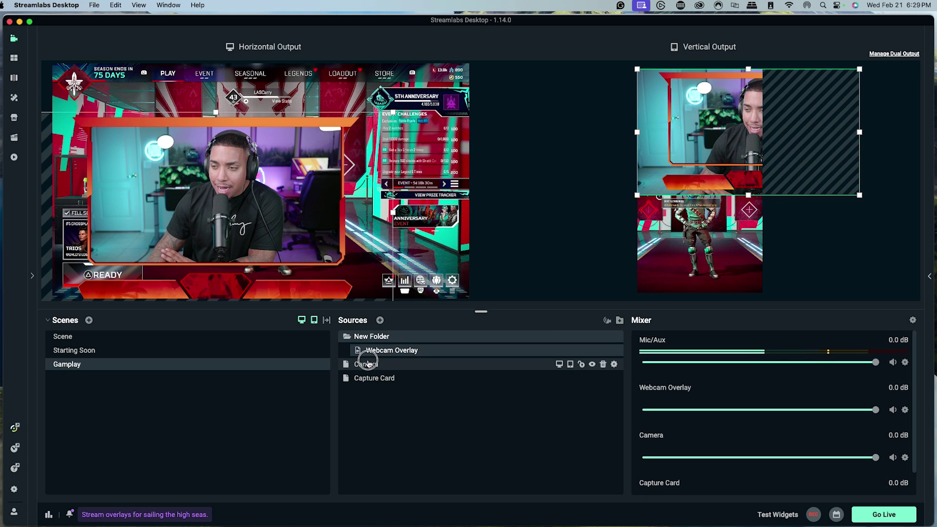
mouse_move(369, 364)
mouse_down()
mouse_move(361, 345)
mouse_move(376, 352)
mouse_move(377, 367)
mouse_up()
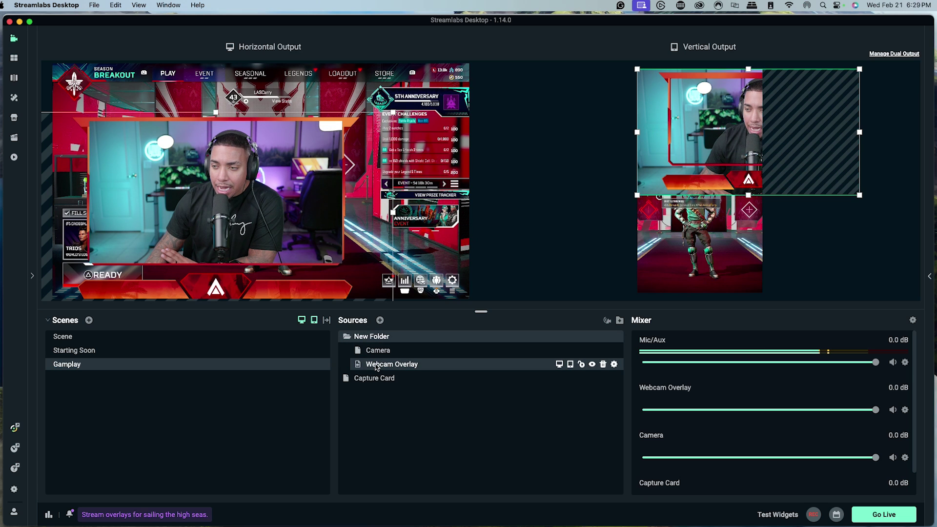
Step: Shrink the folder's Camera and Webcam Overlay together and place them at the horizontal canvas's left edge, above the game's Fill Squad panel
click(390, 338)
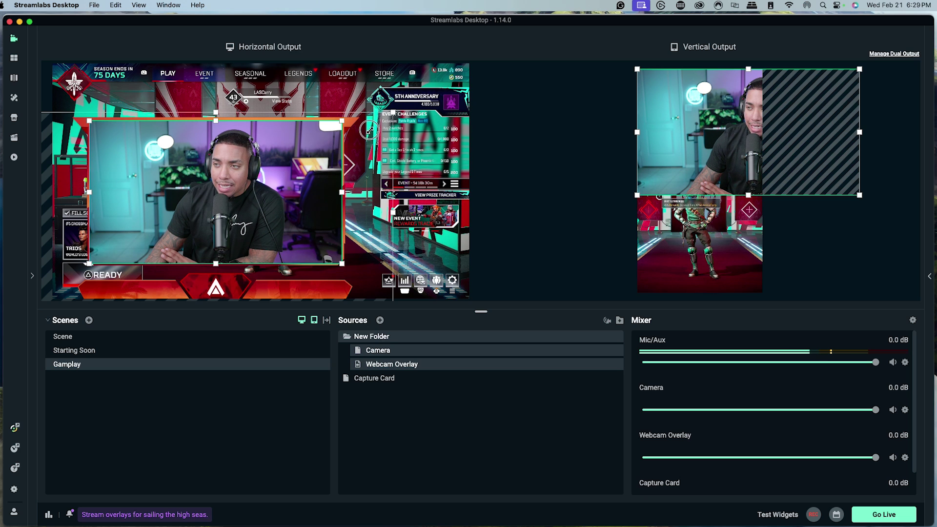
drag(370, 131, 236, 236)
drag(162, 247, 159, 163)
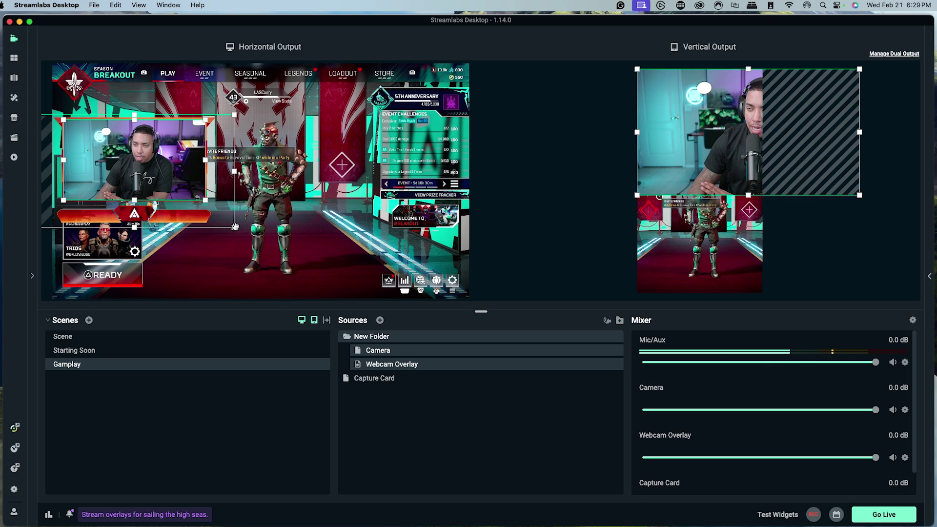
drag(204, 198, 194, 185)
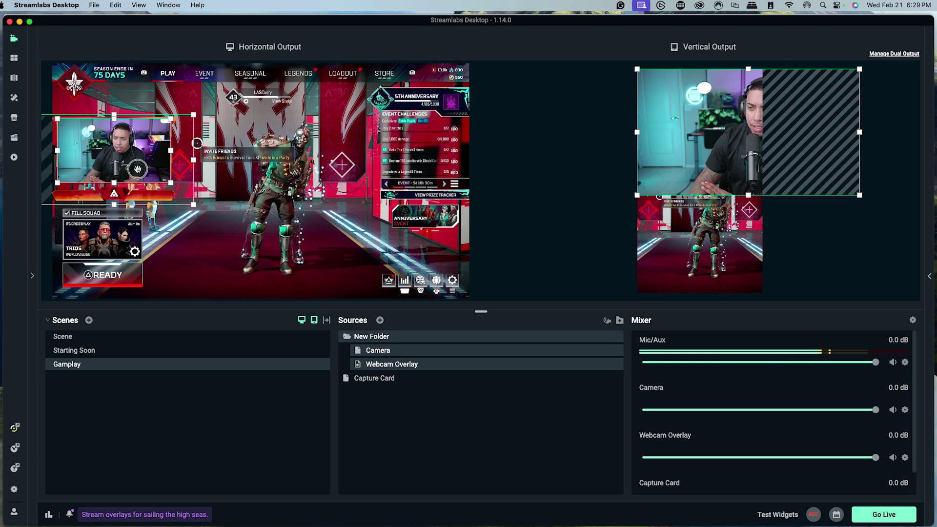
Step: Nudge the Camera and Webcam Overlay together slightly upward on the horizontal canvas to clear the Fill Squad panel
drag(139, 164, 143, 176)
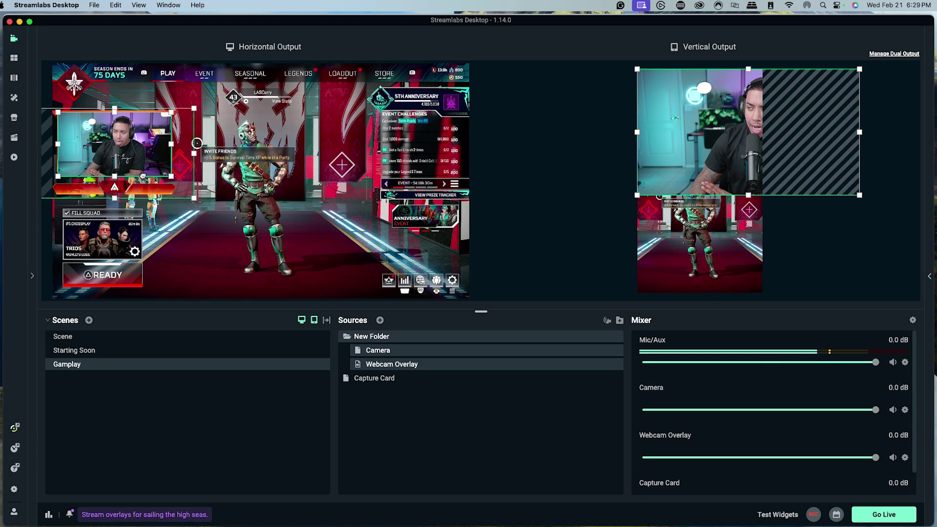
click(221, 257)
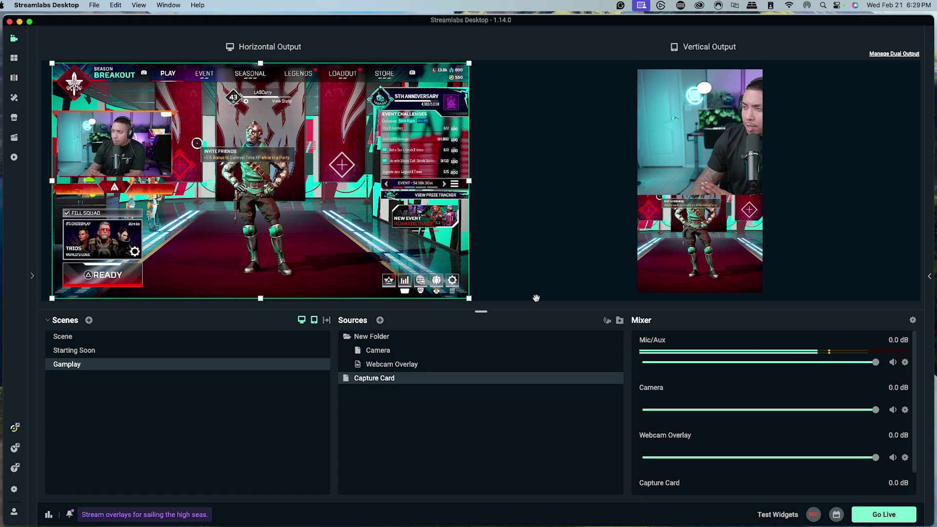
Step: Shrink the Camera on the vertical canvas so it sits above the gameplay, and hide the Webcam Overlay on that canvas
click(424, 353)
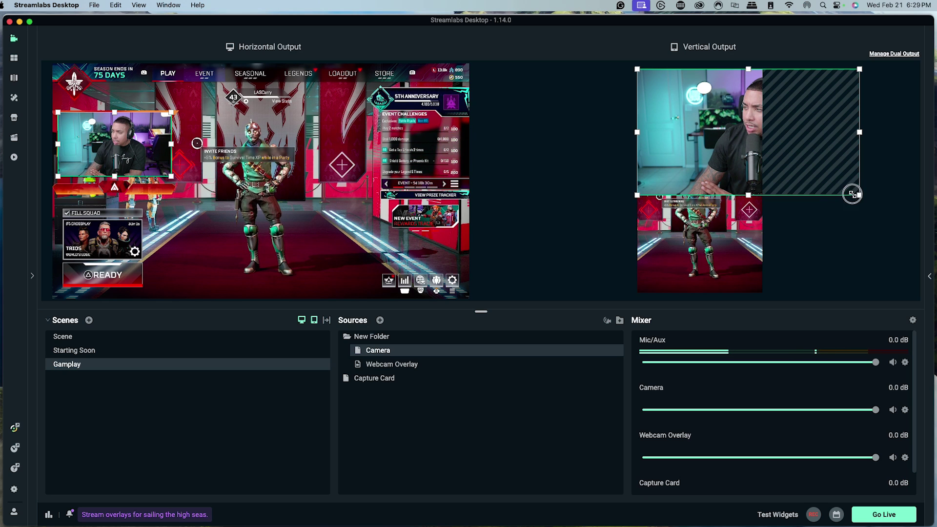
drag(853, 195, 758, 156)
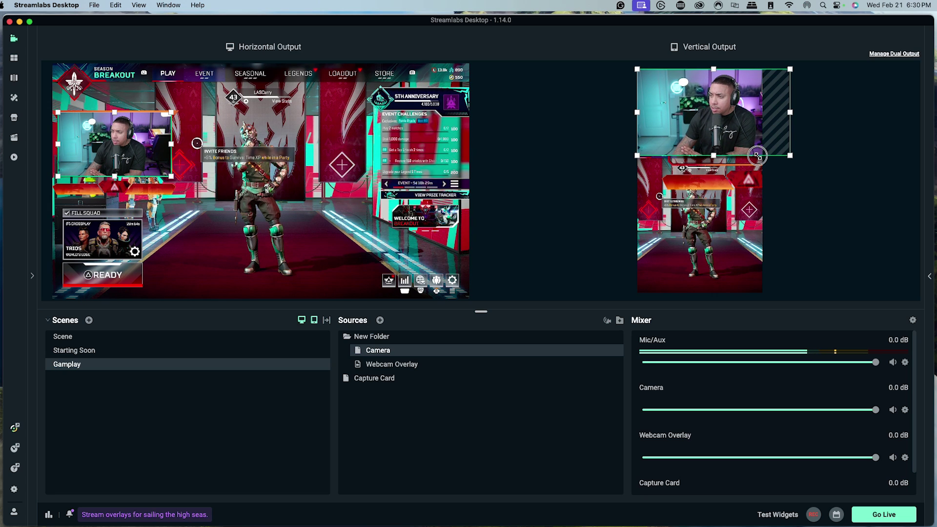
click(821, 213)
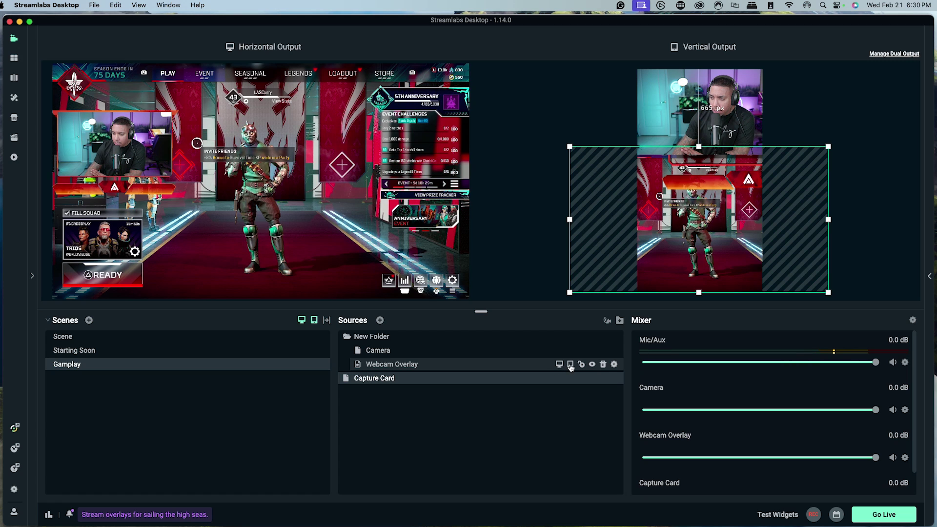
click(571, 366)
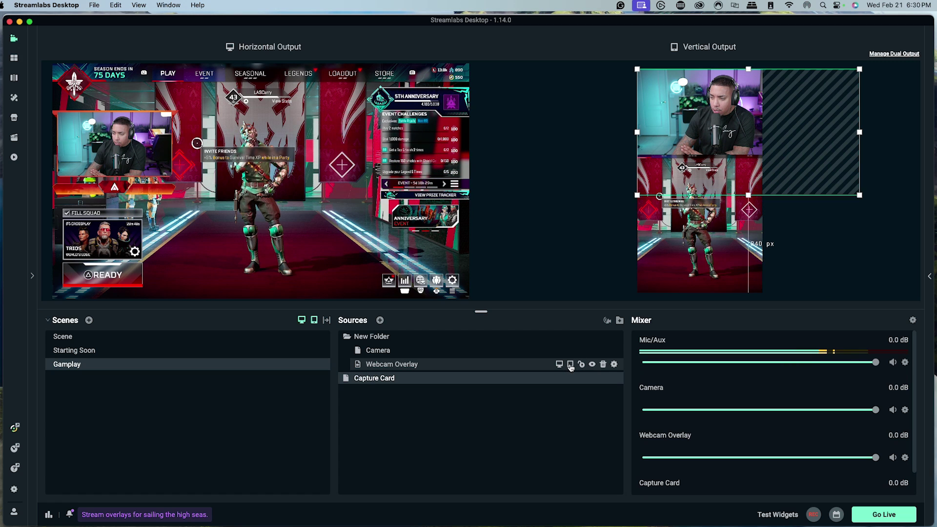
Step: Center the Camera horizontally at the top of the vertical canvas so it spans the full width above the gameplay
click(844, 222)
drag(726, 120, 697, 119)
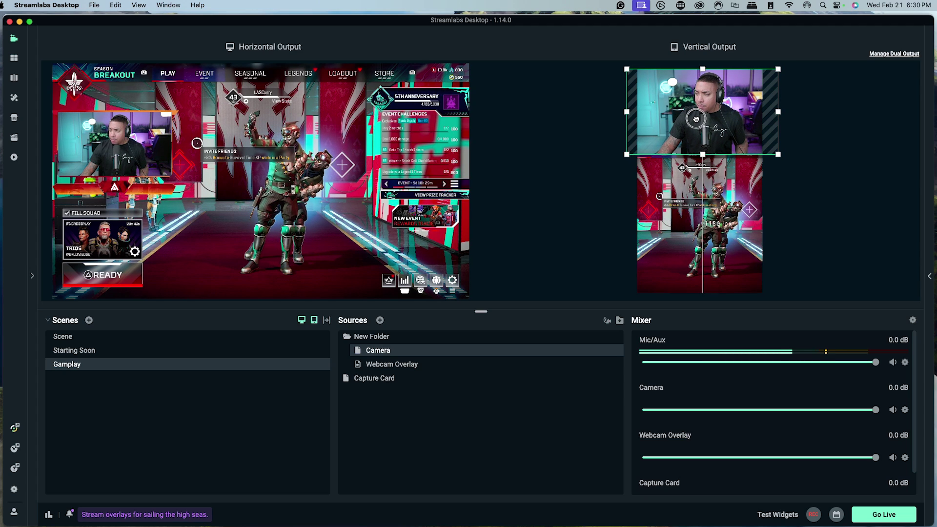
click(824, 180)
click(530, 241)
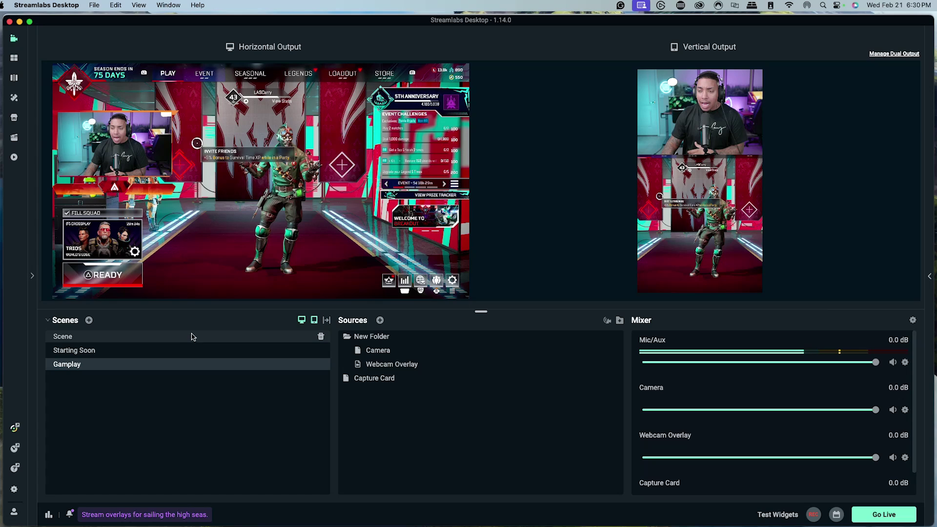
Step: Review both canvases of the Starting Soon scene and return to the Gamplay scene
click(180, 352)
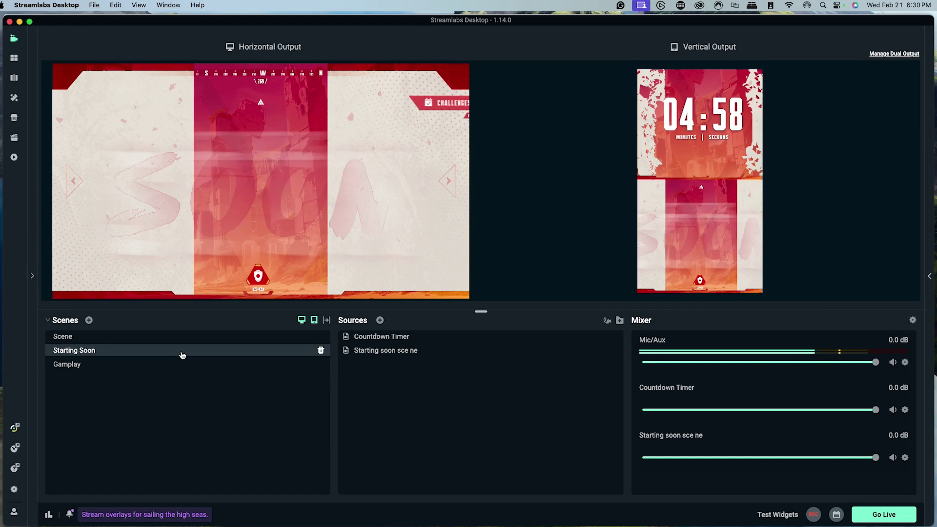
click(159, 370)
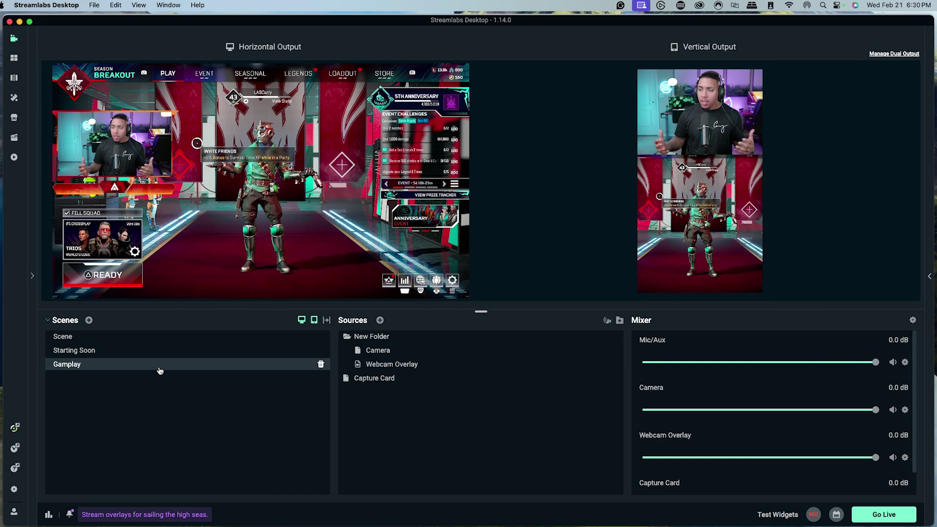
Step: In the streaming output settings, choose Apple VT H264 Hardware Encoder with CBR rate control
click(14, 490)
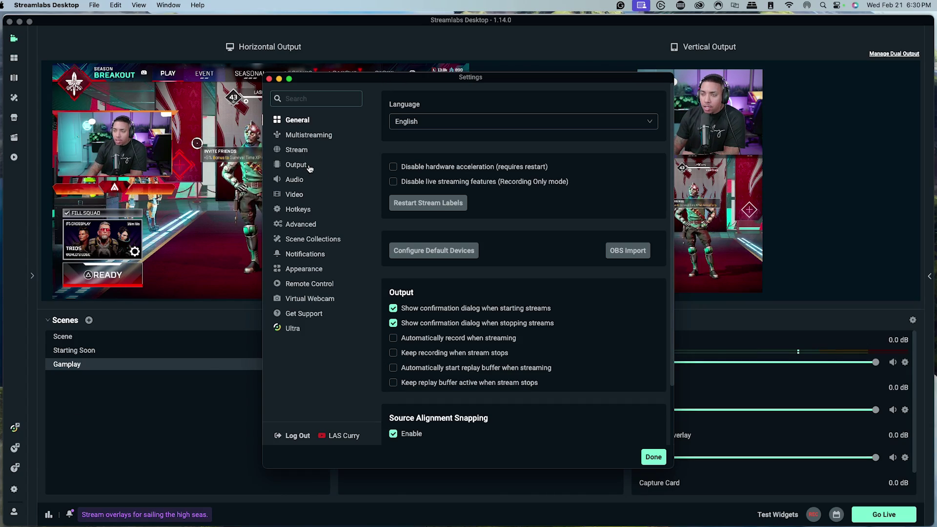
click(297, 165)
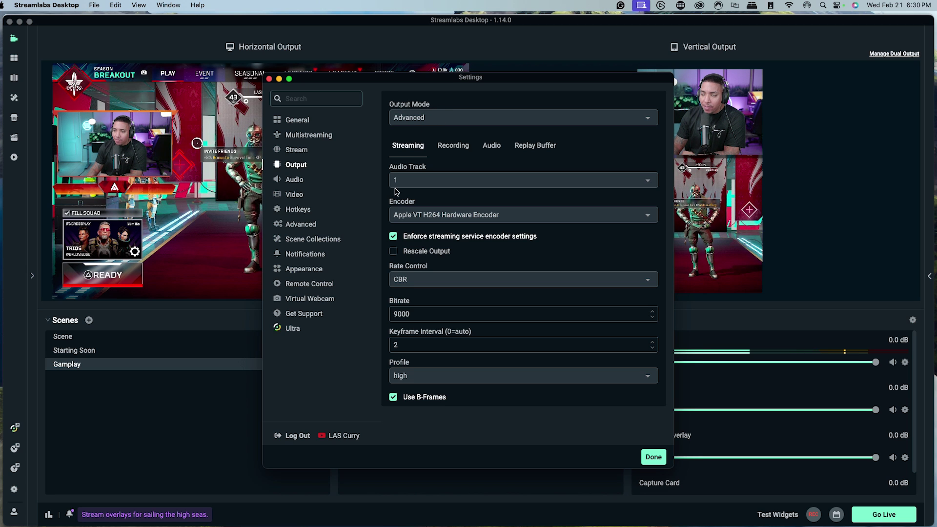
click(442, 216)
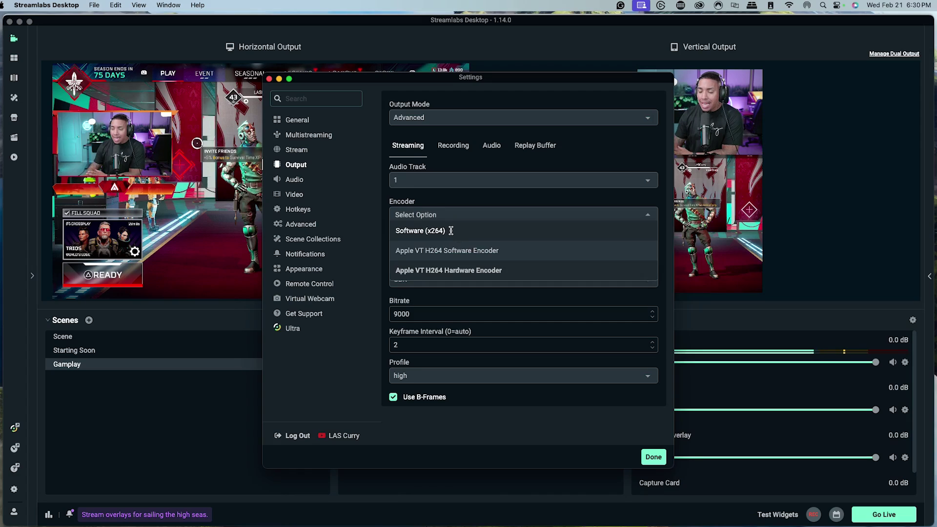
click(448, 271)
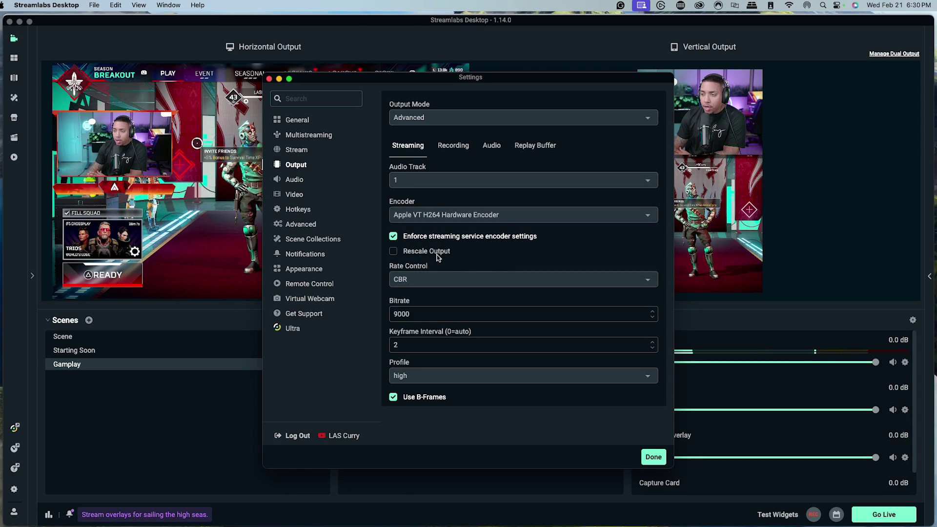
click(414, 283)
click(417, 298)
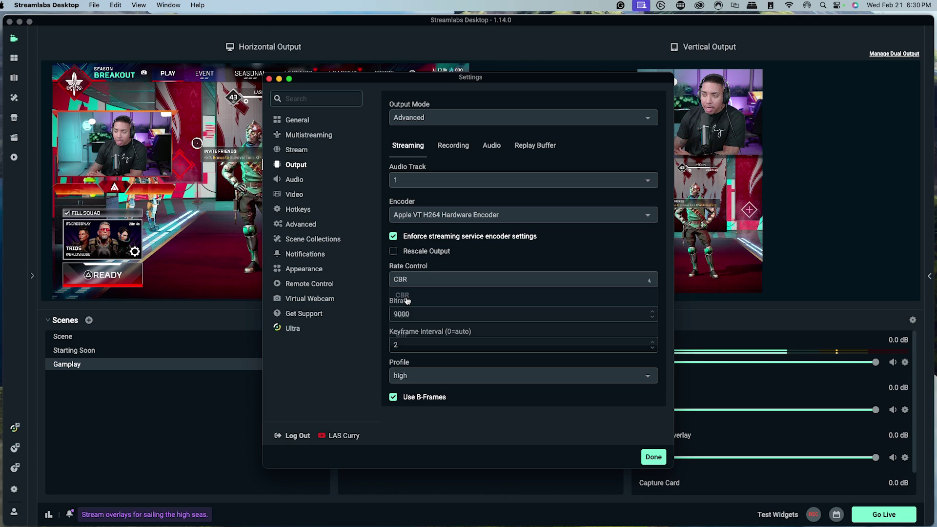
Step: Try the Software (x264) streaming encoder and switch back to Apple VT H264 Hardware Encoder
click(432, 217)
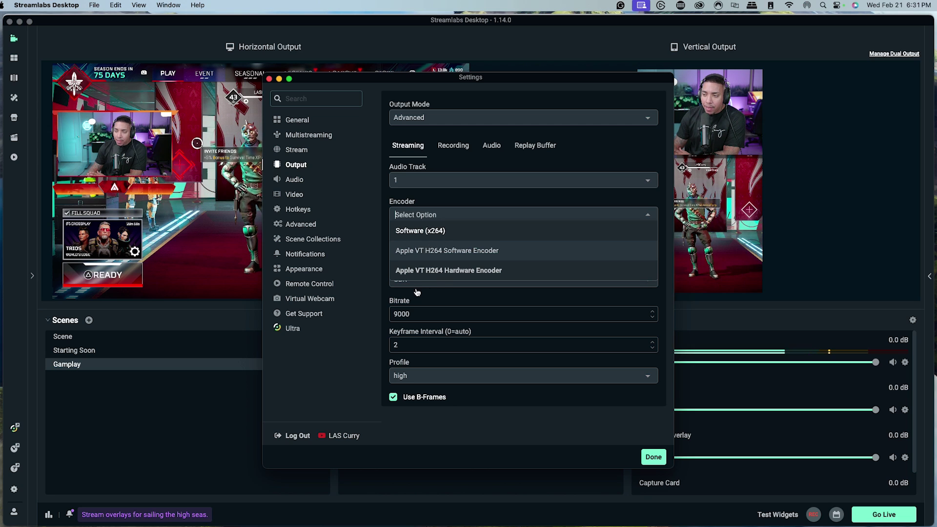
click(421, 231)
click(431, 215)
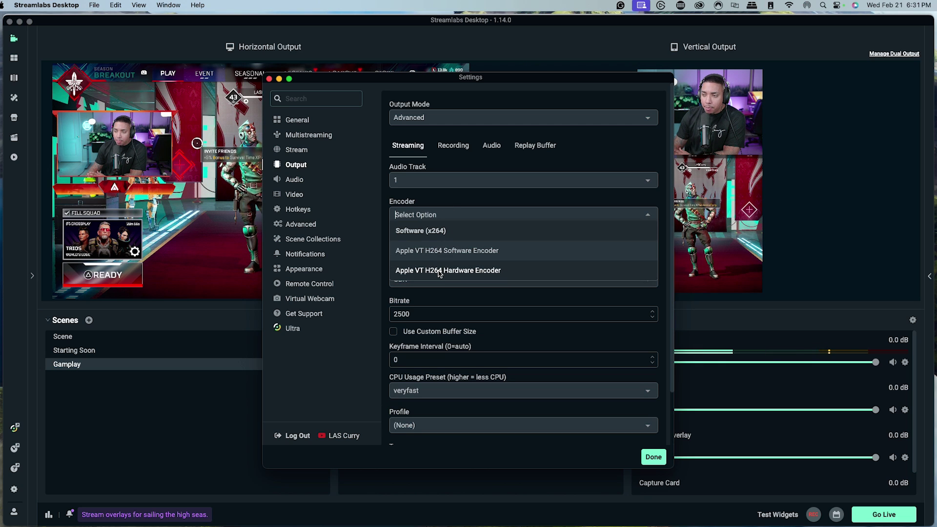
click(440, 272)
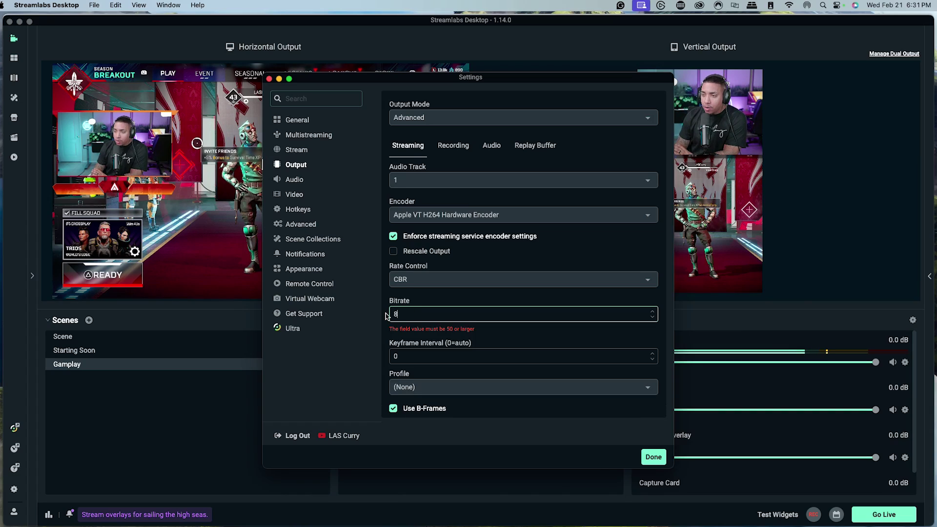
Step: Set the streaming bitrate to 8000, the keyframe interval to 2 and the profile to high
text(000)
click(385, 347)
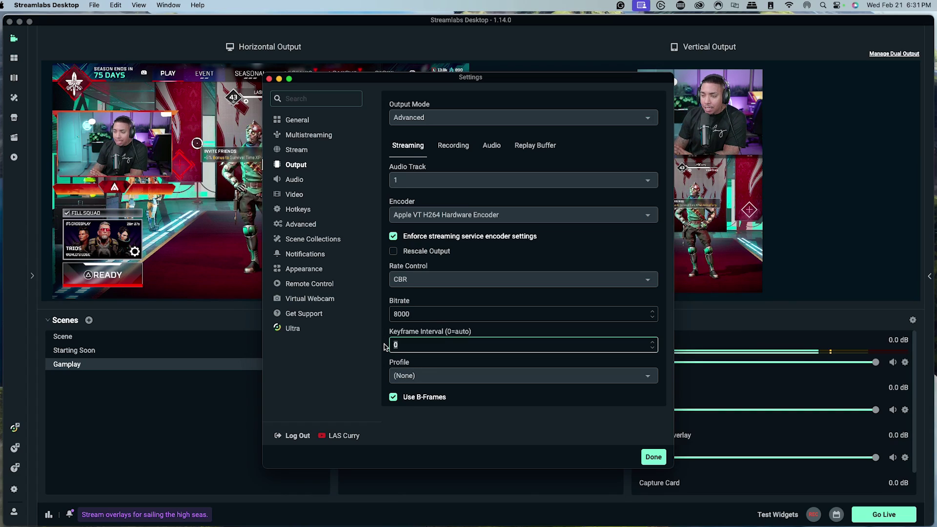
text(2)
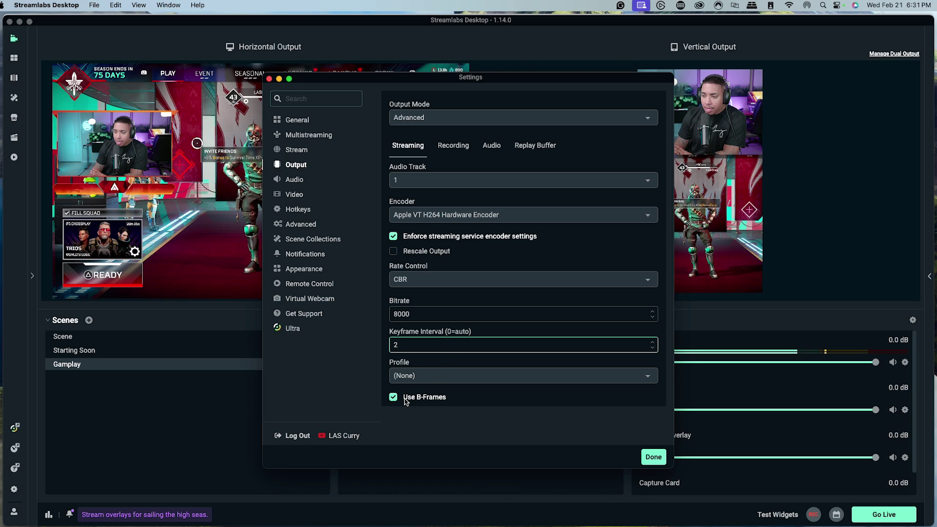
click(422, 375)
click(418, 357)
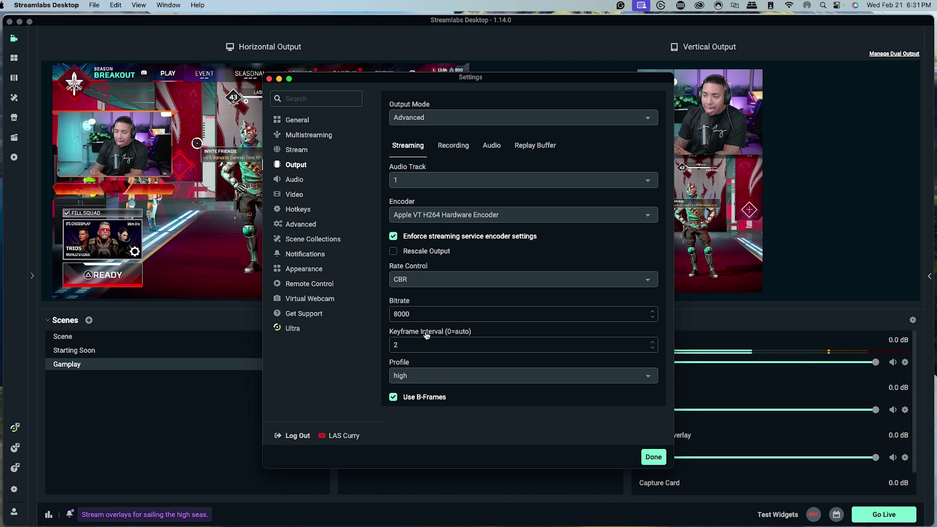
Step: Try a streaming bitrate of 6000 and return it to 8000
click(391, 313)
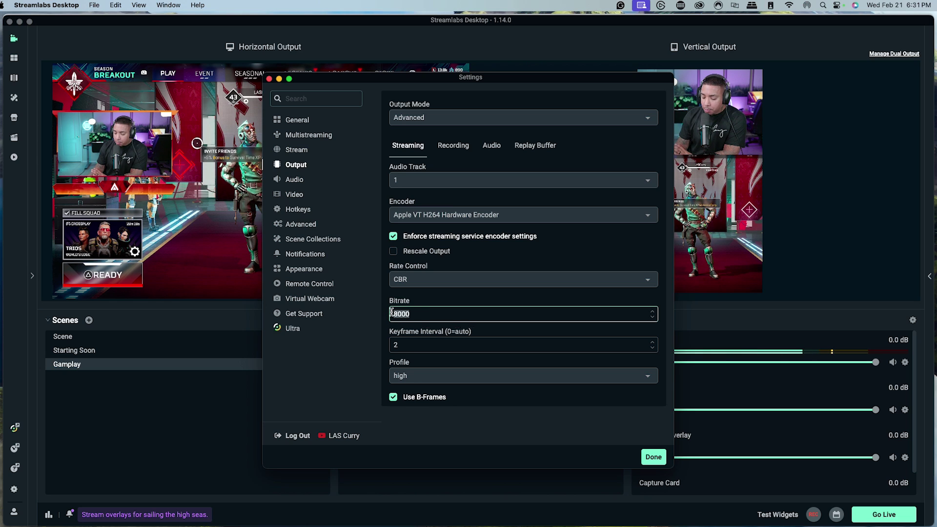
text(16)
text(000)
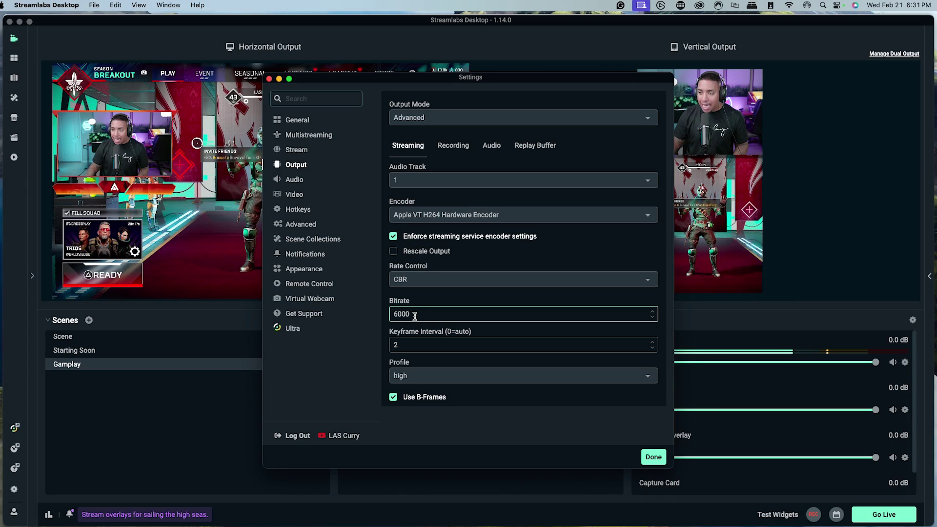
key(BackSpace)
key(BackSpace)
key(BackSpace)
key(BackSpace)
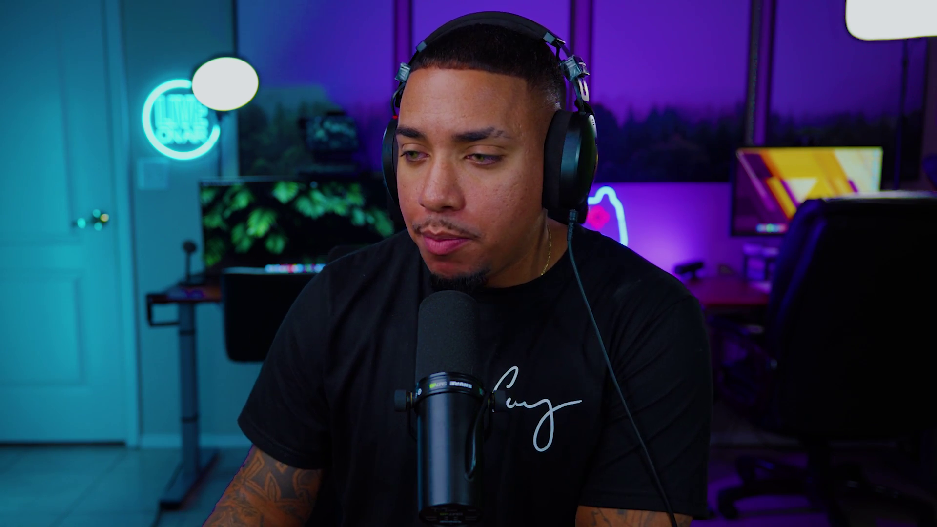
text(8000)
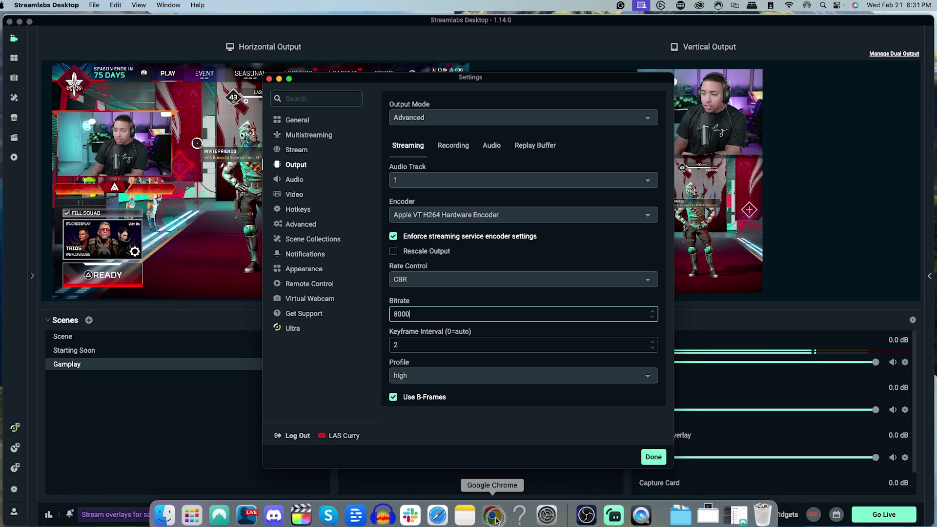
Step: Switch to Chrome and examine the download and upload speeds in the Speedtest by Ookla results
click(494, 517)
click(358, 25)
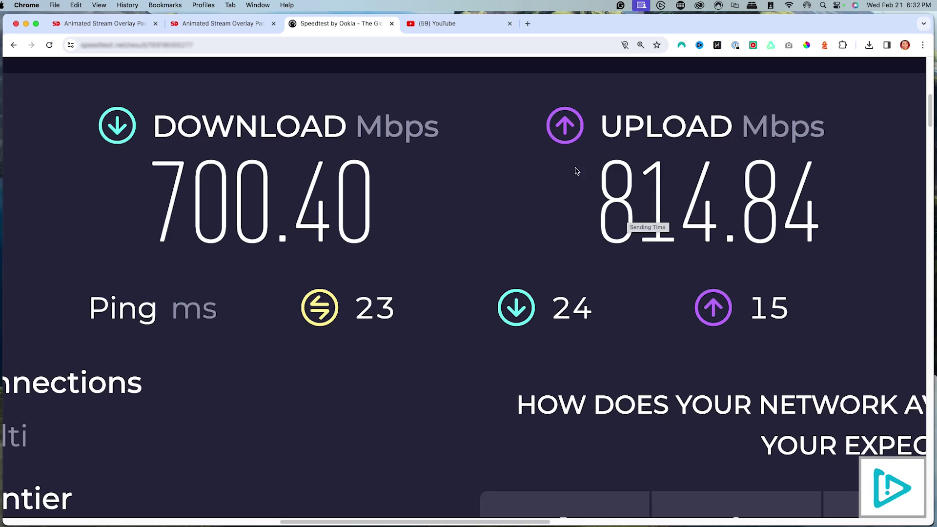
mouse_move(488, 525)
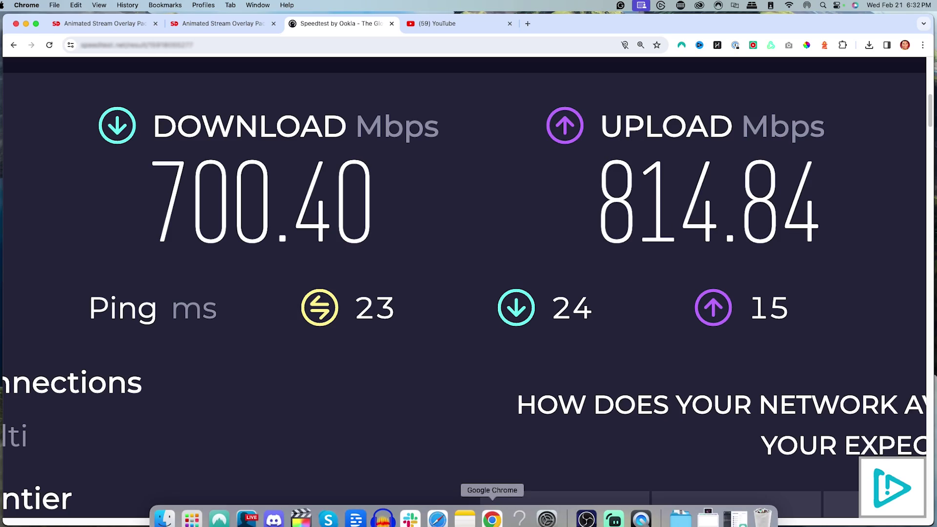
Step: Return to Streamlabs Desktop and finish the output settings
click(613, 516)
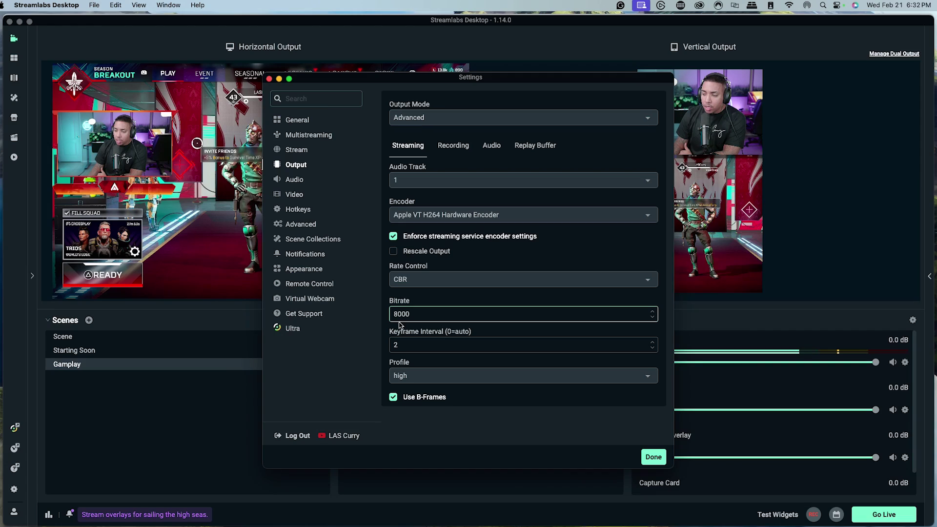
click(654, 459)
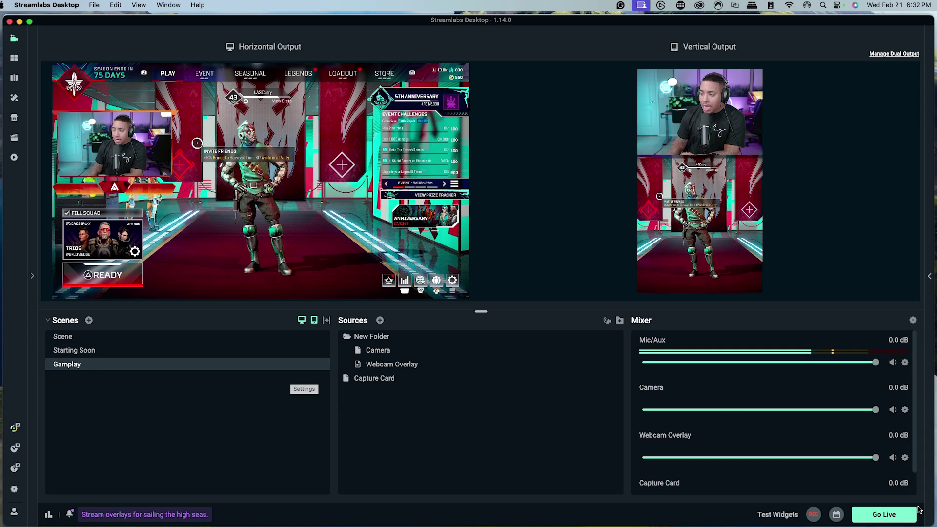
Step: Open the Go Live setup and check the stream's description and the Apex Legends Twitch category
click(879, 515)
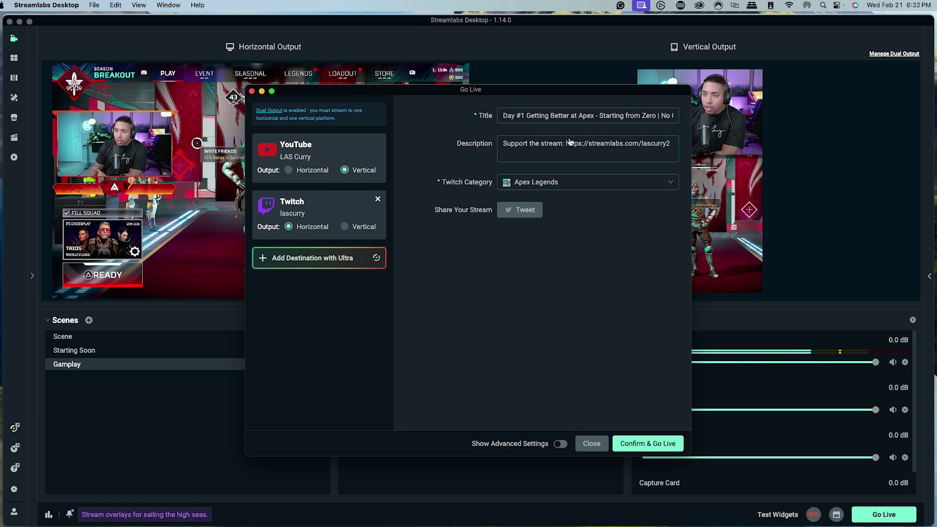
click(532, 149)
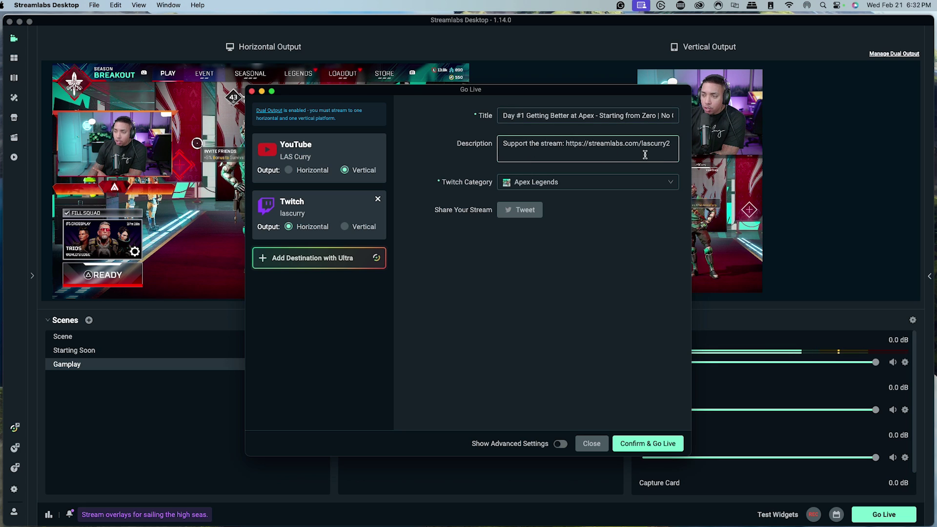
click(522, 185)
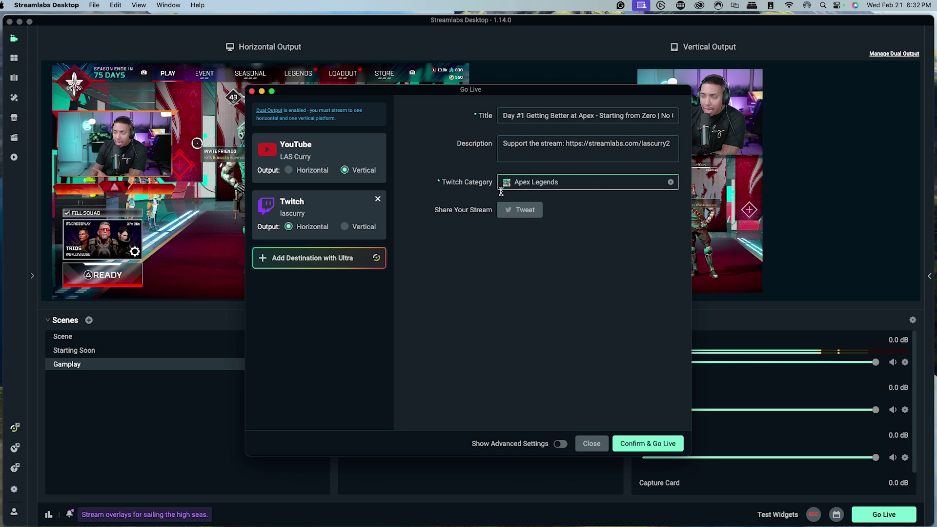
click(651, 444)
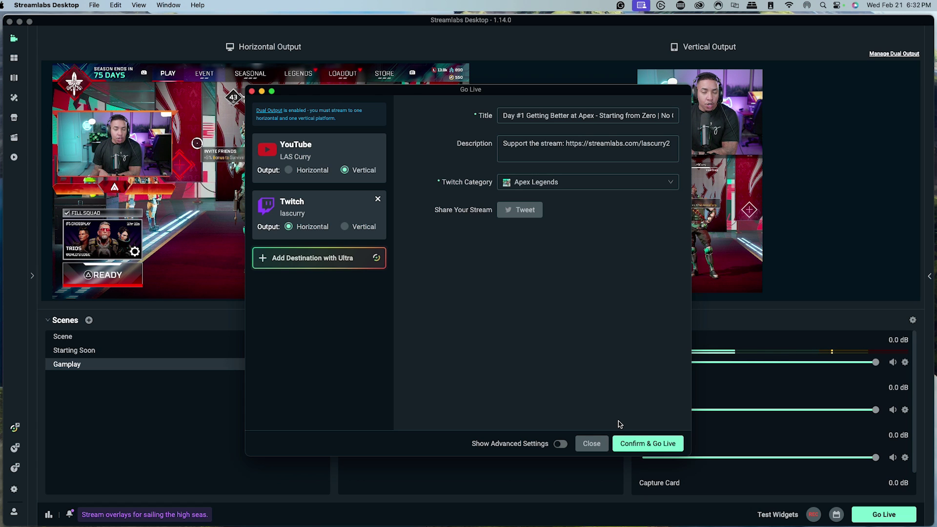